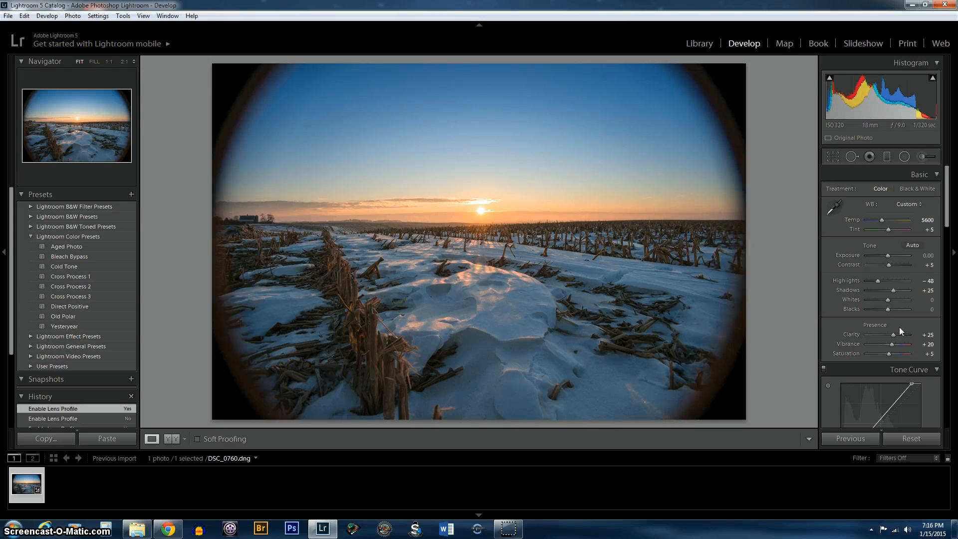
# Reset the photo's develop settings, then enable lens profile corrections with chromatic aberration removal
pyautogui.click(917, 437)
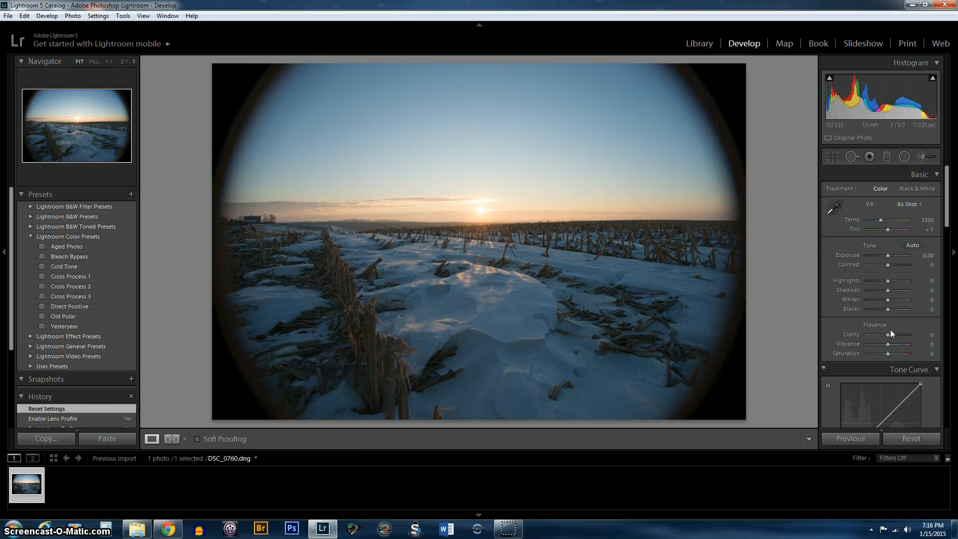
pyautogui.scroll(-10, 890, 329)
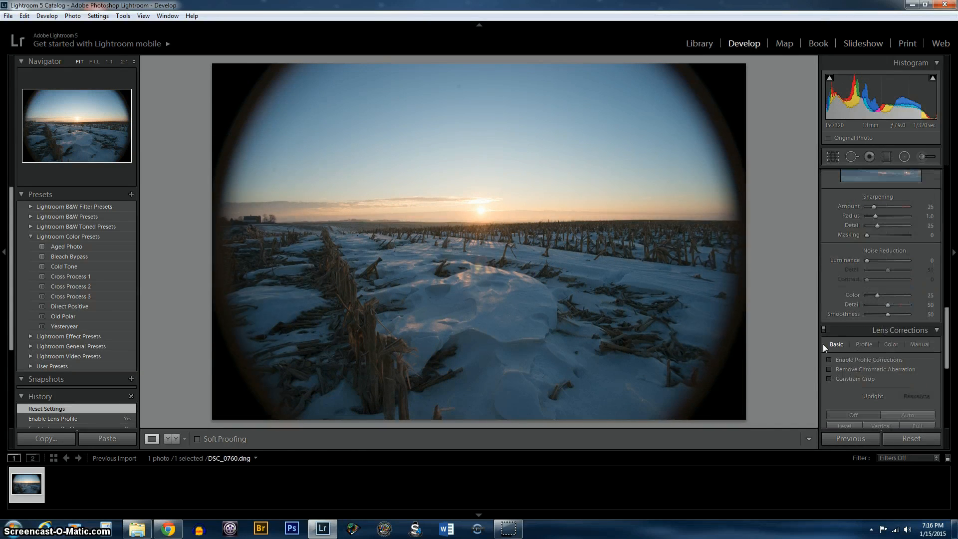
pyautogui.click(828, 359)
pyautogui.click(828, 369)
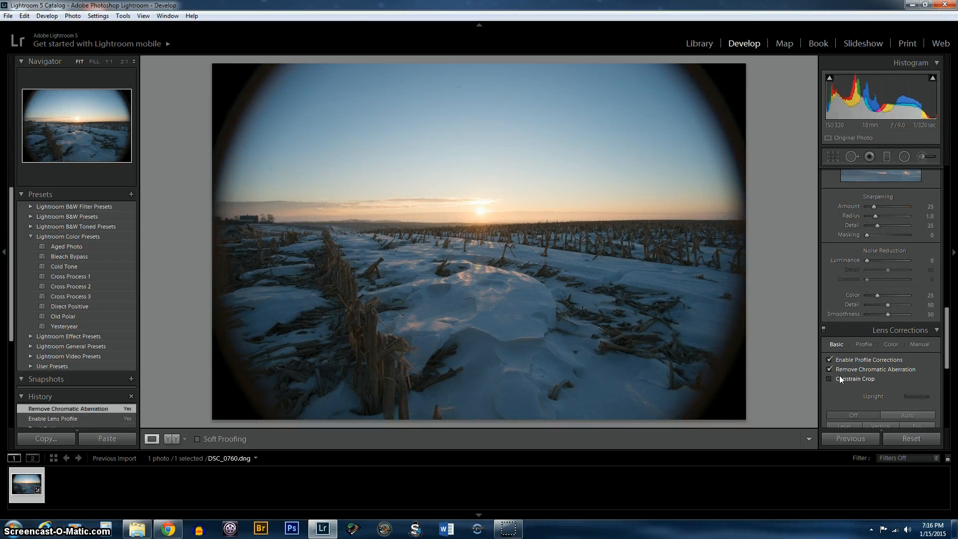
# Set the sharpening amount to 35
pyautogui.click(930, 206)
pyautogui.write('35')
# Adjust the photo's white balance to a tint of +7 and a temperature of 5650
pyautogui.scroll(10, 905, 307)
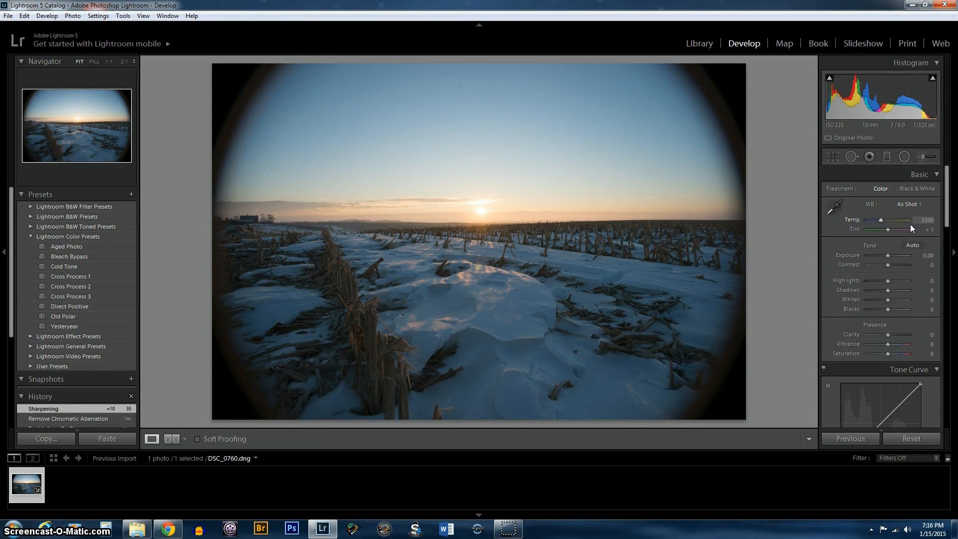
pyautogui.click(927, 229)
pyautogui.press('Up')
pyautogui.press('Up')
pyautogui.press('Up')
pyautogui.press('Up')
pyautogui.click(927, 219)
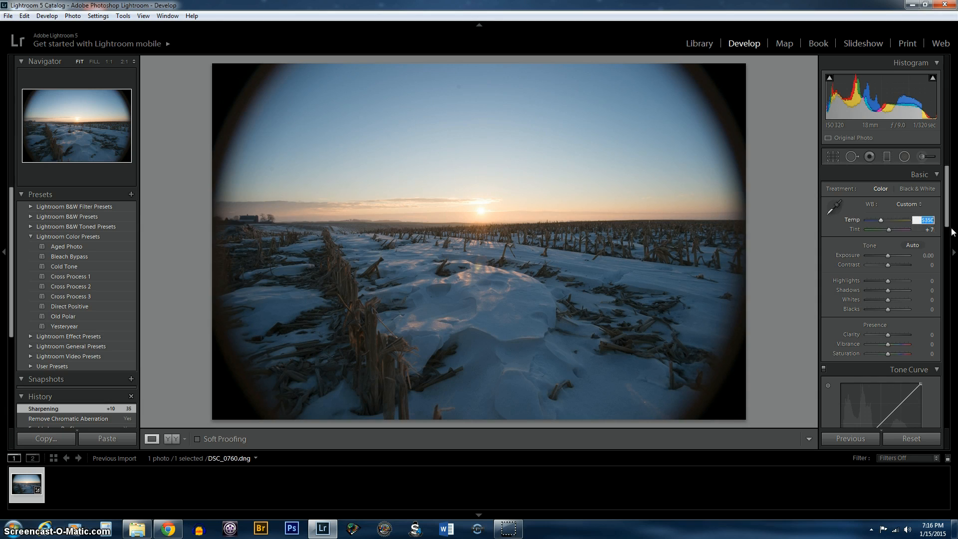
pyautogui.press('Up')
pyautogui.press('Up')
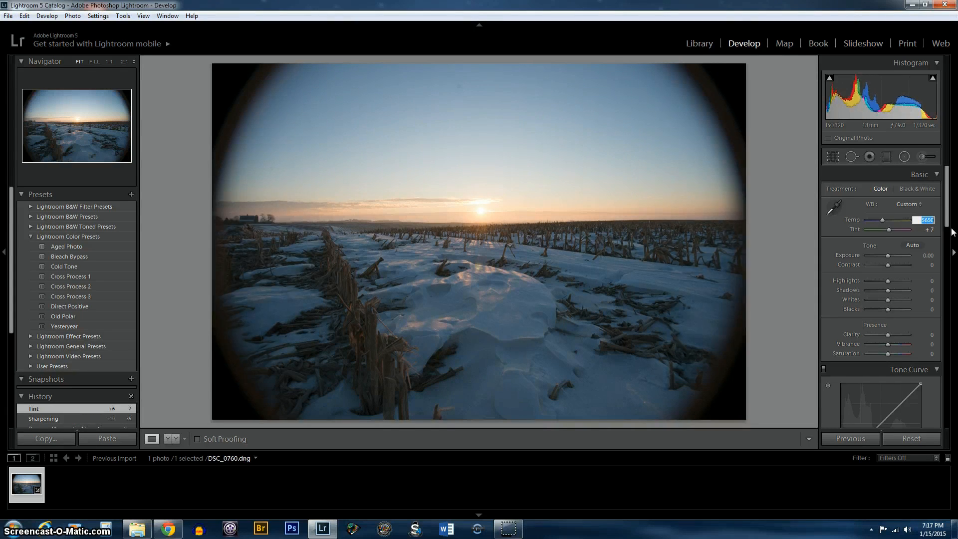
pyautogui.press('Return')
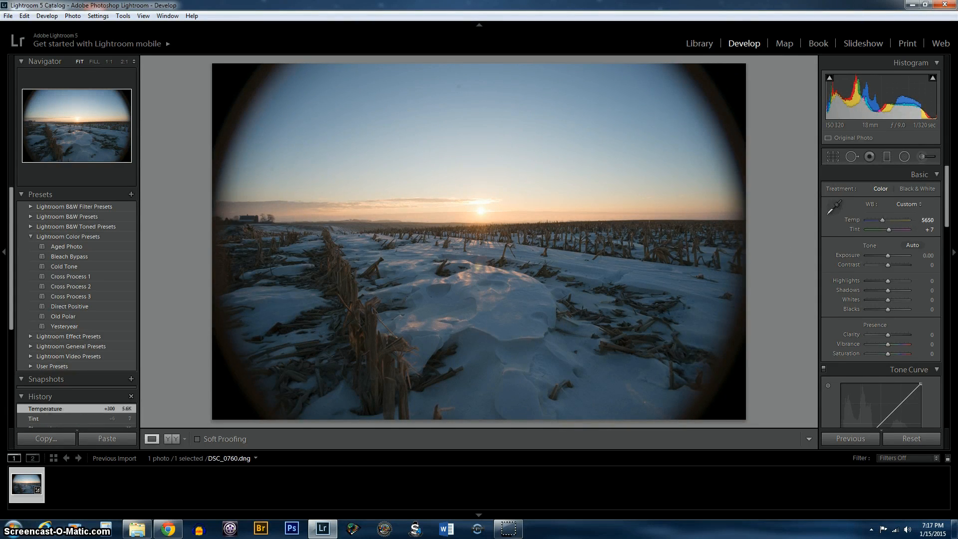
# Set the photo's contrast to +10 and its clarity to +25
pyautogui.click(926, 264)
pyautogui.write('10')
pyautogui.press('Return')
pyautogui.click(926, 334)
pyautogui.write('25')
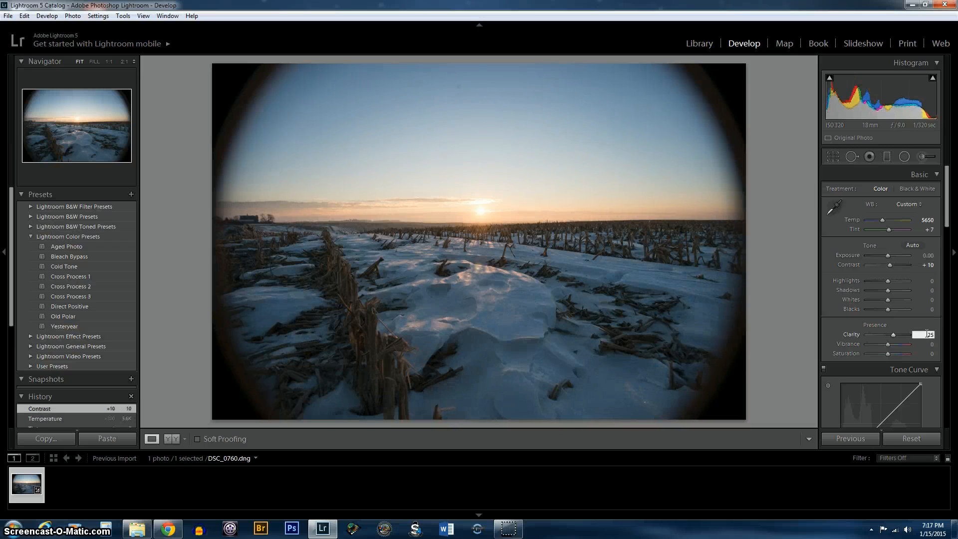
pyautogui.press('Return')
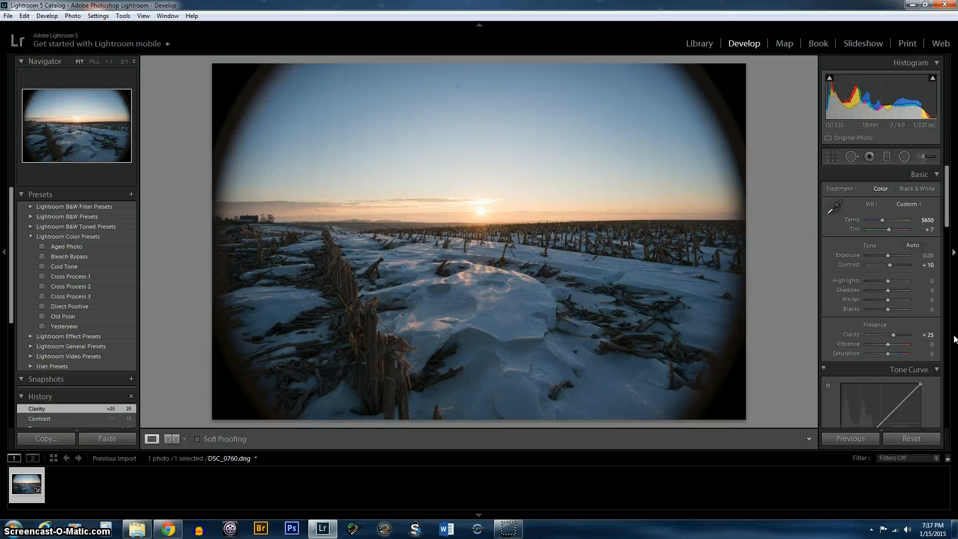
# Lower the photo's highlights to -48
pyautogui.click(932, 281)
pyautogui.press('BackSpace')
pyautogui.write('-50')
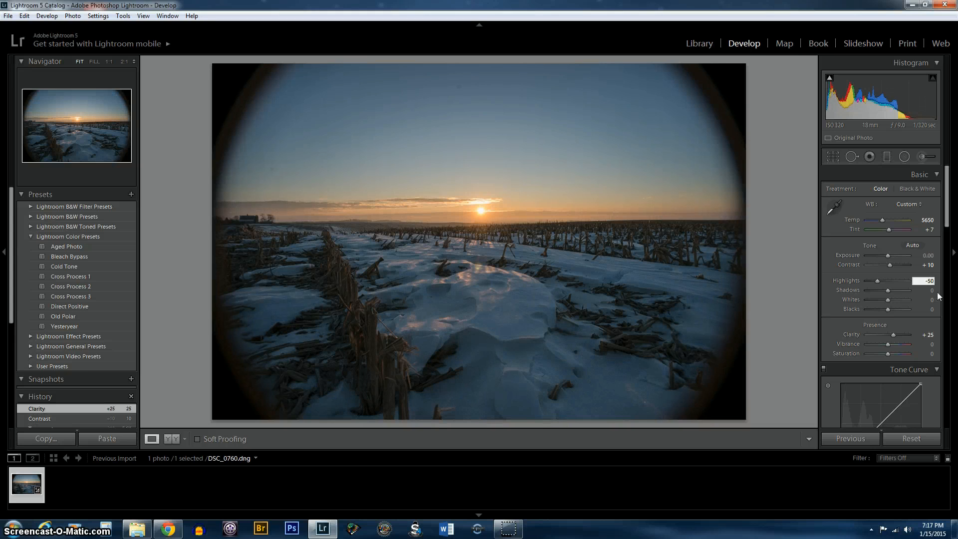
pyautogui.press('BackSpace')
pyautogui.press('BackSpace')
pyautogui.write('45')
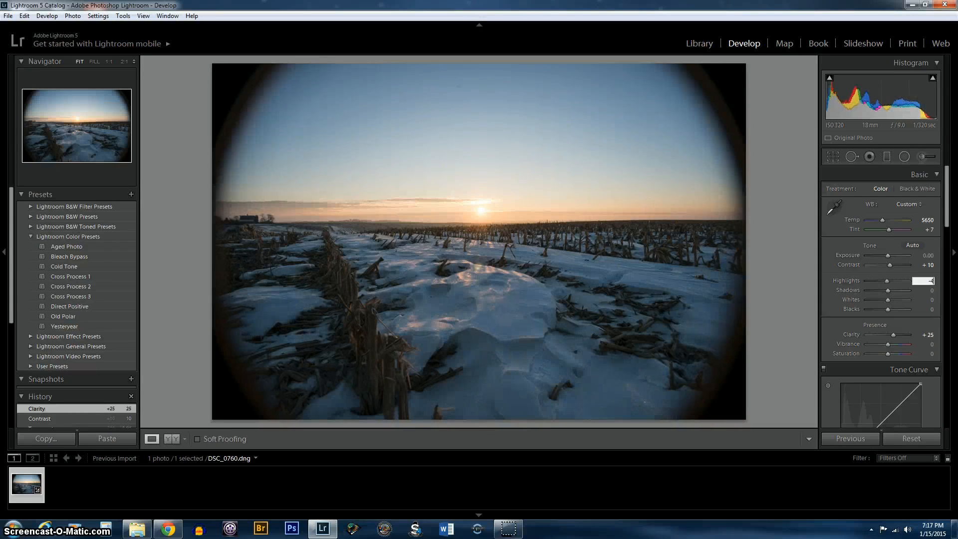
pyautogui.press('Down')
pyautogui.press('Down')
pyautogui.press('Down')
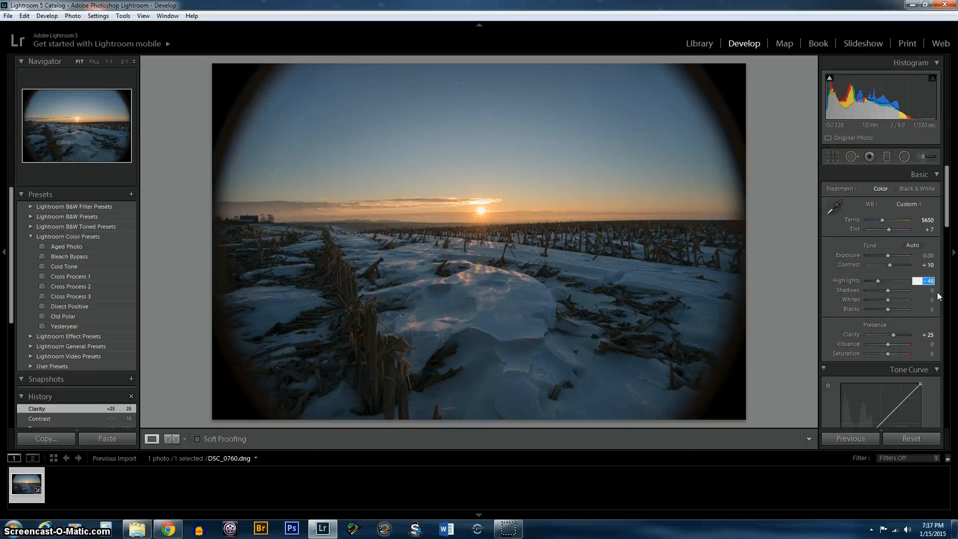
# Raise the photo's shadows to +25
pyautogui.press('Tab')
pyautogui.write('25')
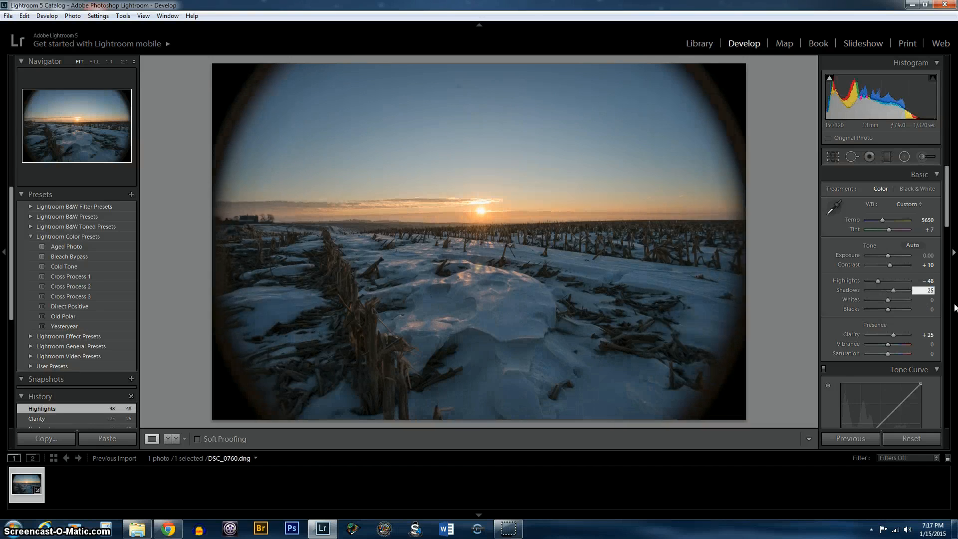
pyautogui.press('Return')
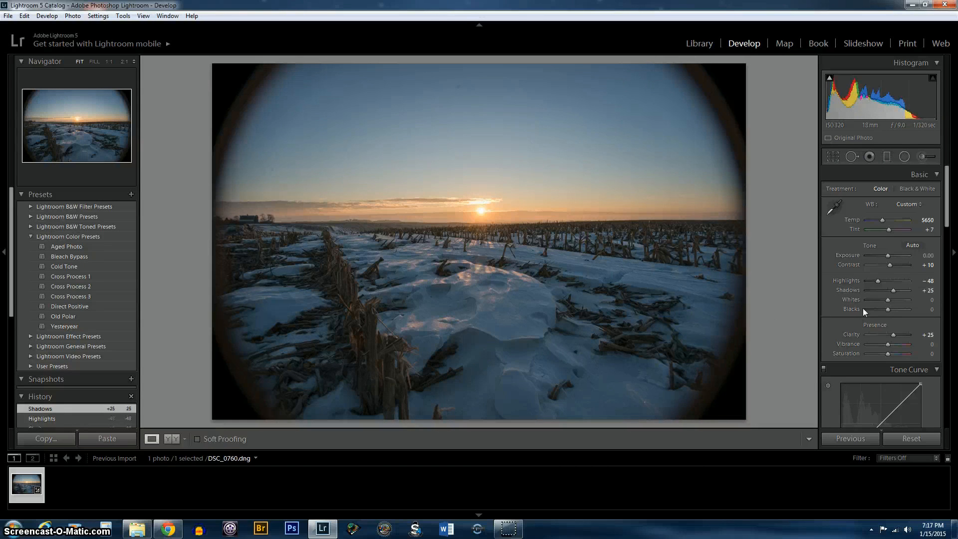
# Set the photo's vibrance to +30 and its saturation to +5
pyautogui.press('Tab')
pyautogui.press('Tab')
pyautogui.press('Tab')
pyautogui.press('Tab')
pyautogui.write('30')
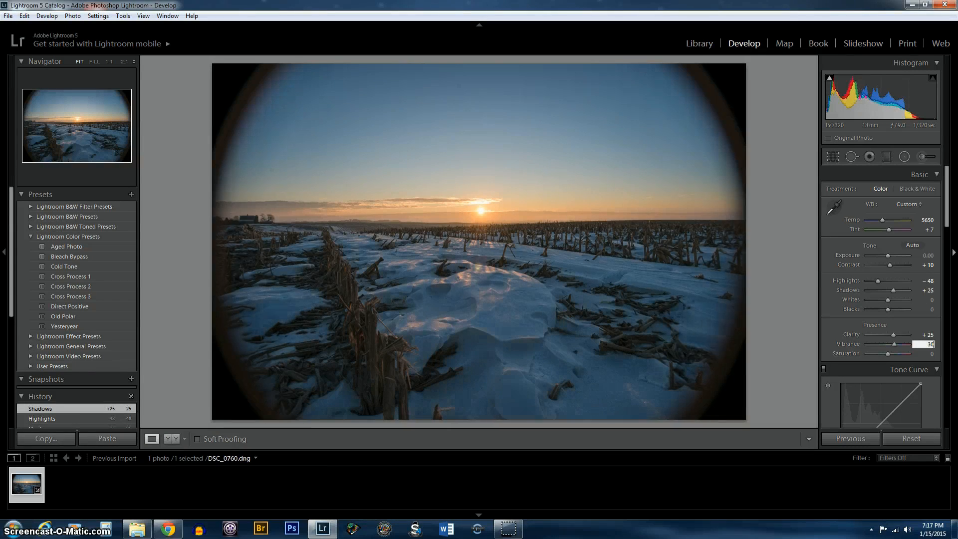
pyautogui.click(926, 353)
pyautogui.write('5')
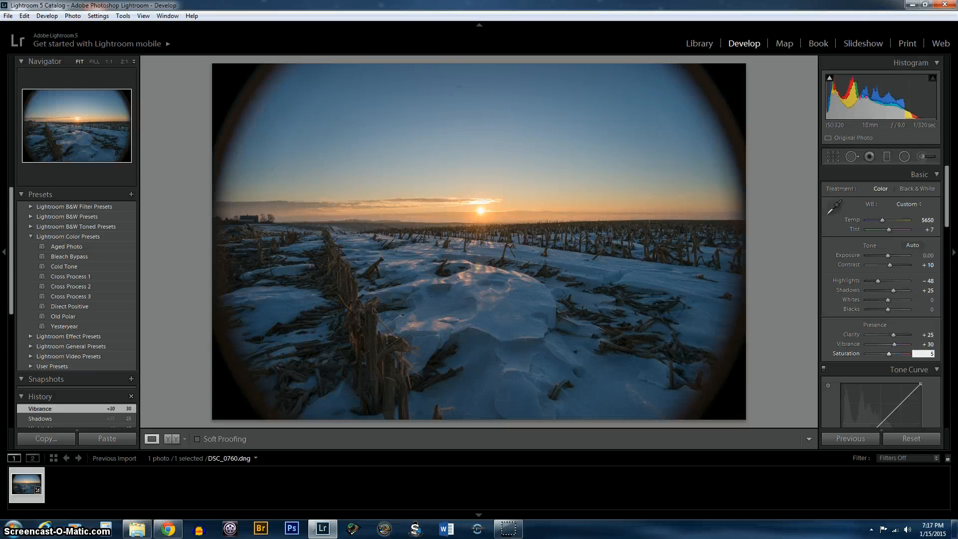
pyautogui.press('Return')
# Shift the RGB point curve's white point slightly inward along the upper edge and nudge its black point slightly inward
pyautogui.scroll(-2, 918, 308)
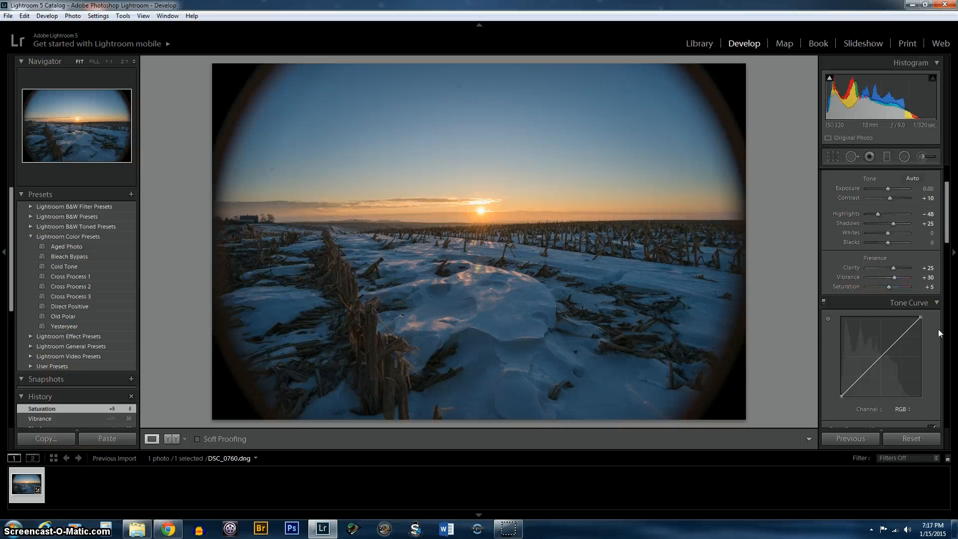
pyautogui.scroll(-2, 920, 314)
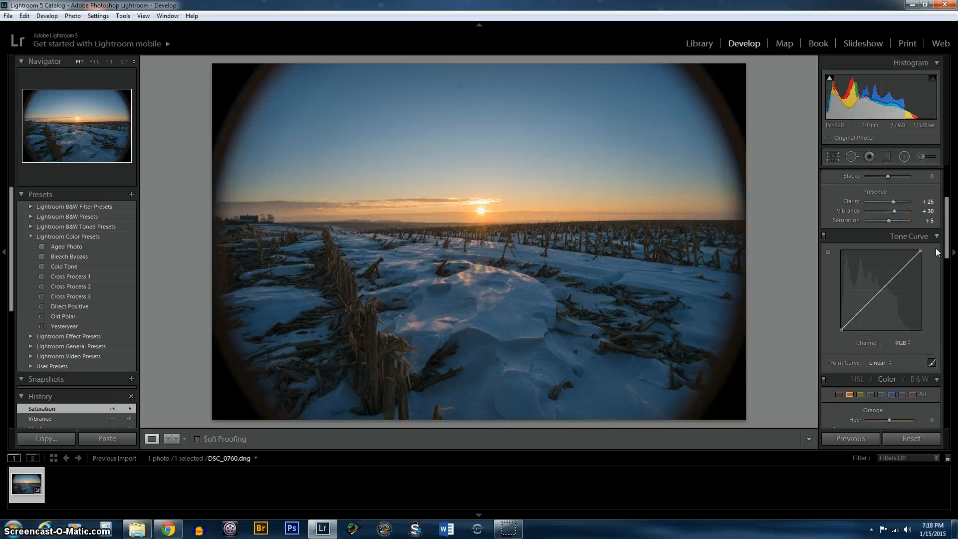
pyautogui.moveTo(920, 251); pyautogui.dragTo(912, 250)
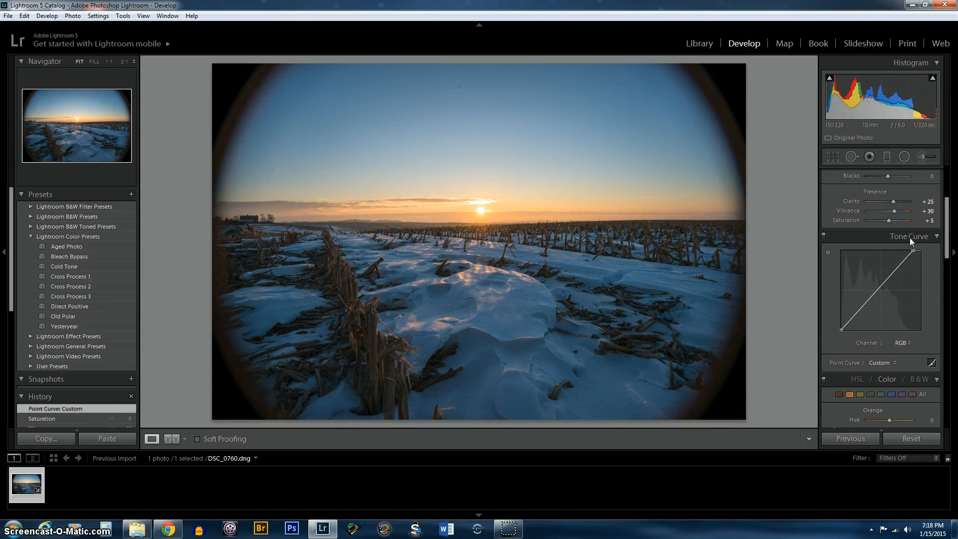
pyautogui.moveTo(839, 330); pyautogui.dragTo(840, 330)
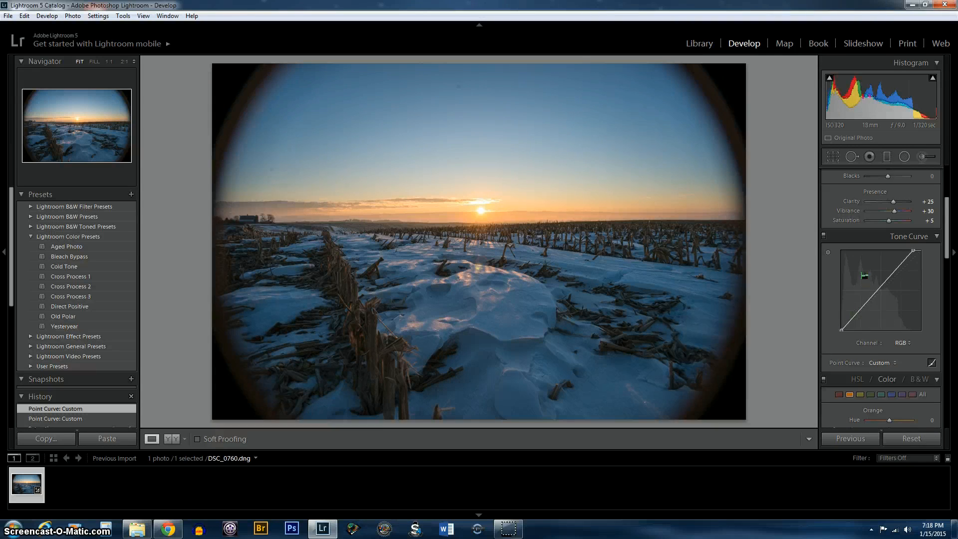
# Paint an Adjustment Brush mask over the snowy cornfield in the foreground with brush size 19
pyautogui.scroll(3, 886, 307)
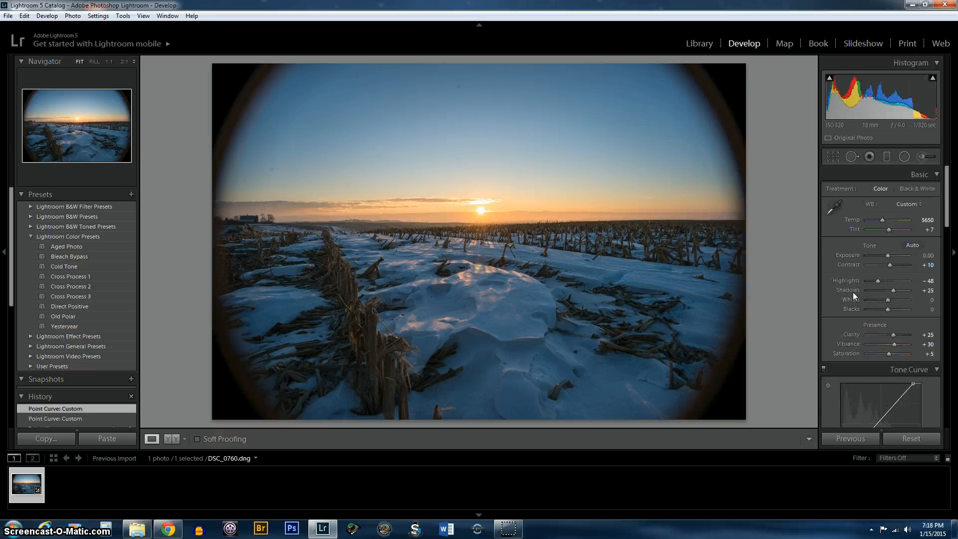
pyautogui.click(924, 157)
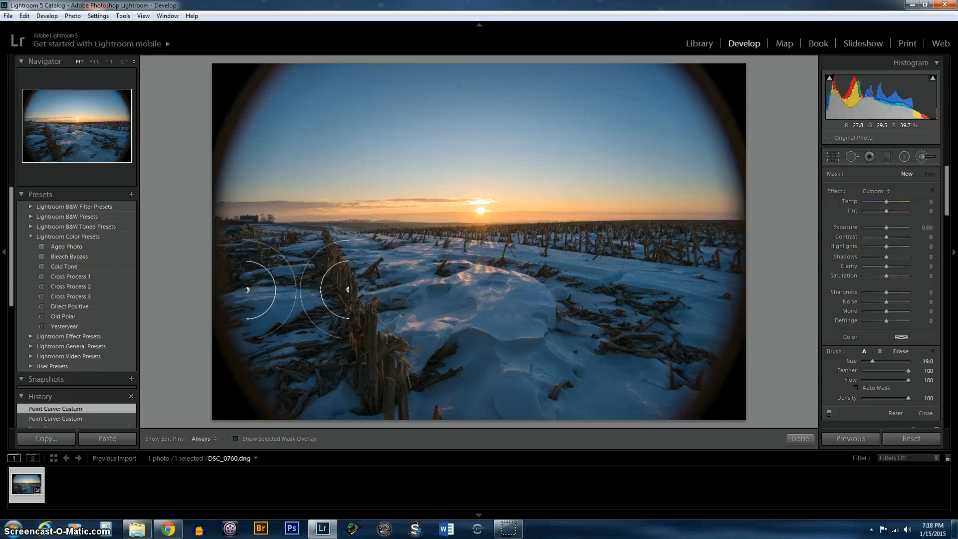
pyautogui.moveTo(217, 404); pyautogui.dragTo(344, 415)
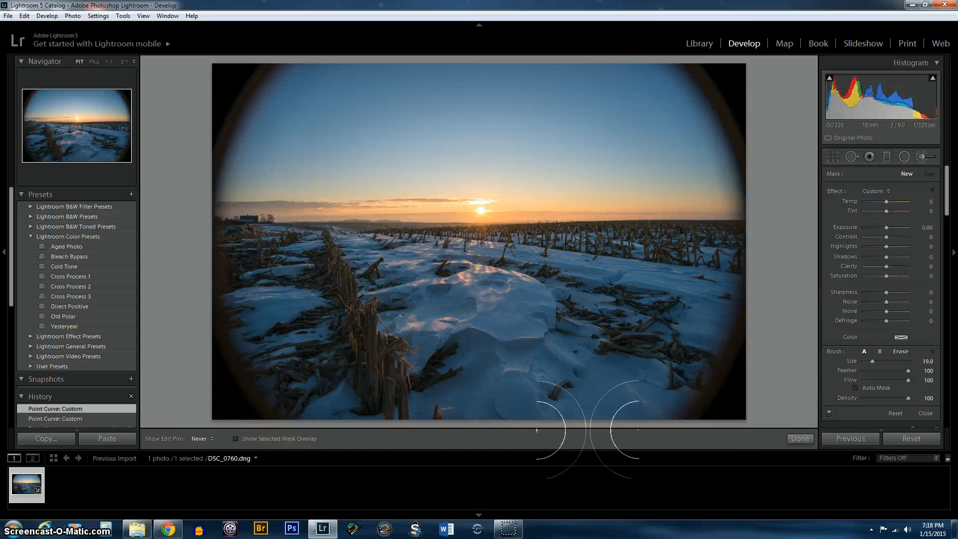
pyautogui.moveTo(162, 387); pyautogui.dragTo(390, 372)
# Set the foreground brush adjustment's highlights to 18 and its saturation to 30
pyautogui.click(925, 246)
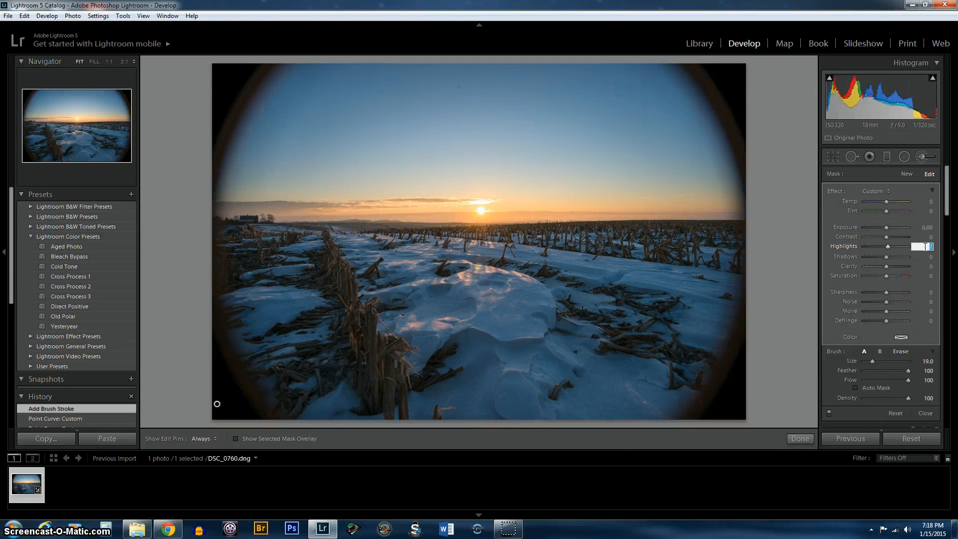
pyautogui.press('Up')
pyautogui.press('Up')
pyautogui.press('Up')
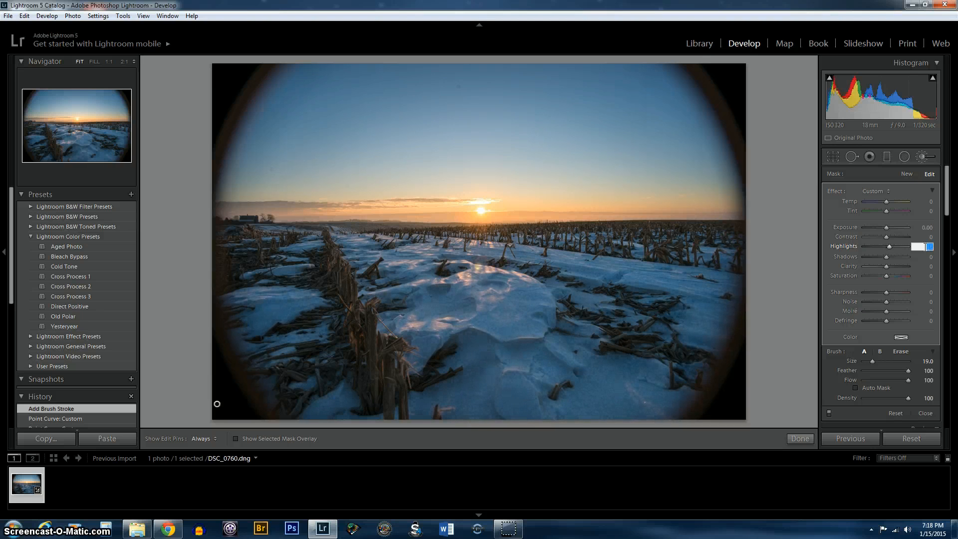
pyautogui.press('Down')
pyautogui.press('Down')
pyautogui.click(921, 276)
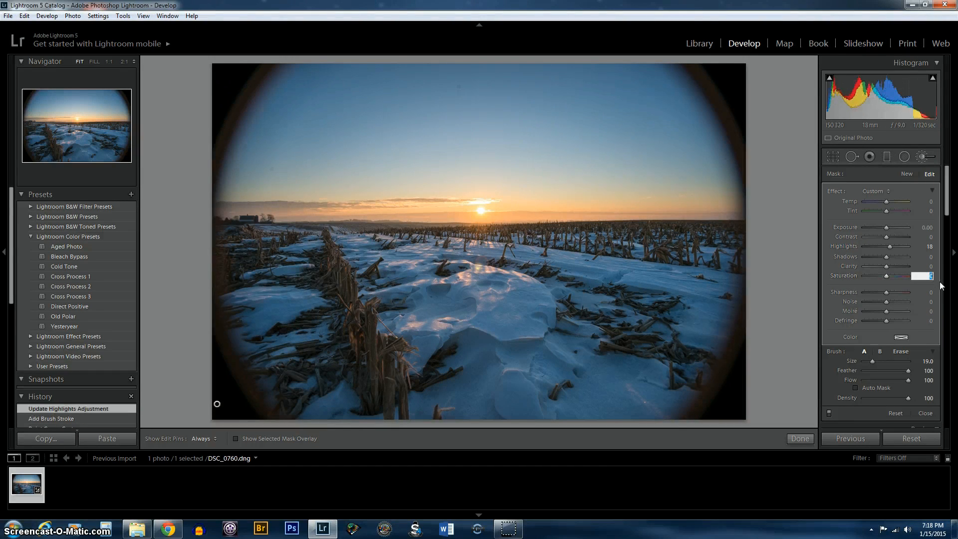
pyautogui.write('30')
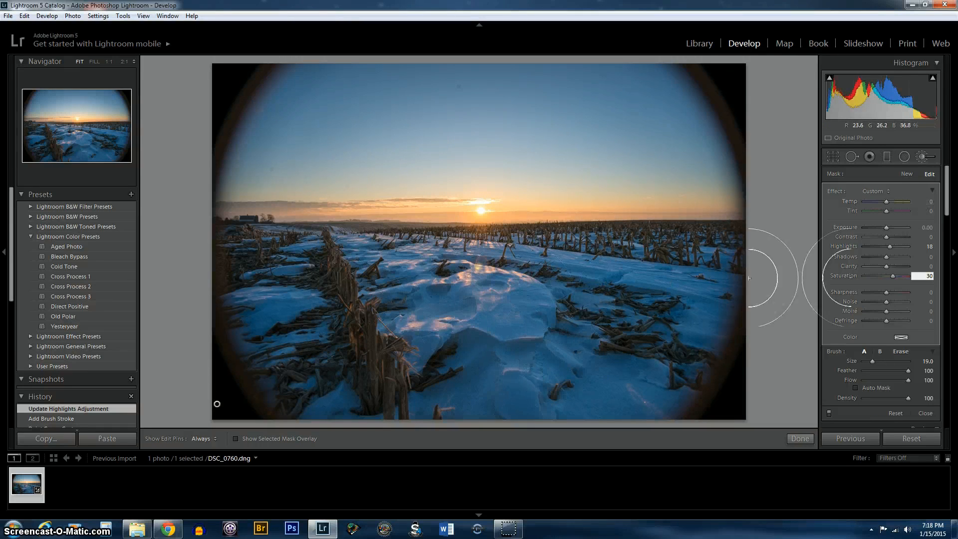
# Warm the foreground brush adjustment with a temperature of 22 and a tint of 2
pyautogui.click(930, 201)
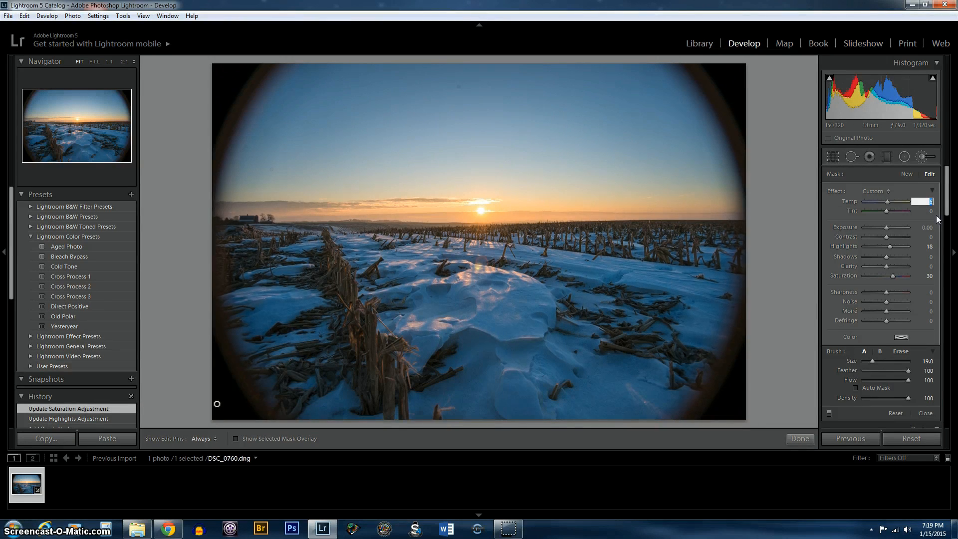
pyautogui.write('12')
pyautogui.press('Return')
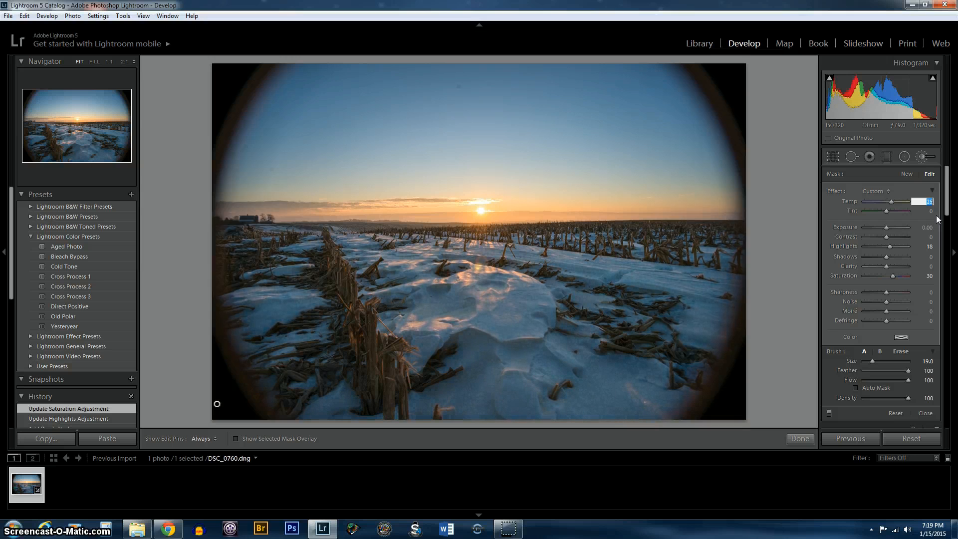
pyautogui.press('Down')
pyautogui.click(929, 214)
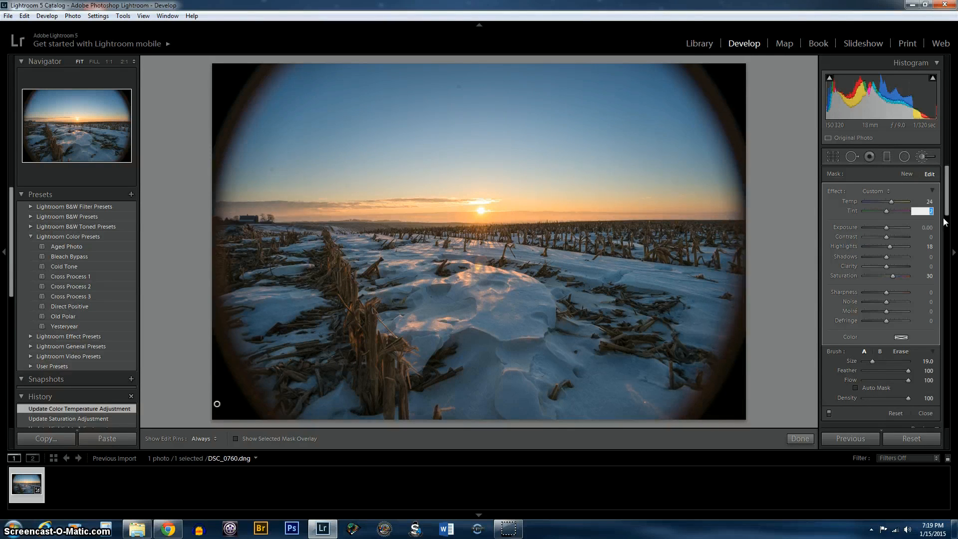
pyautogui.click(928, 201)
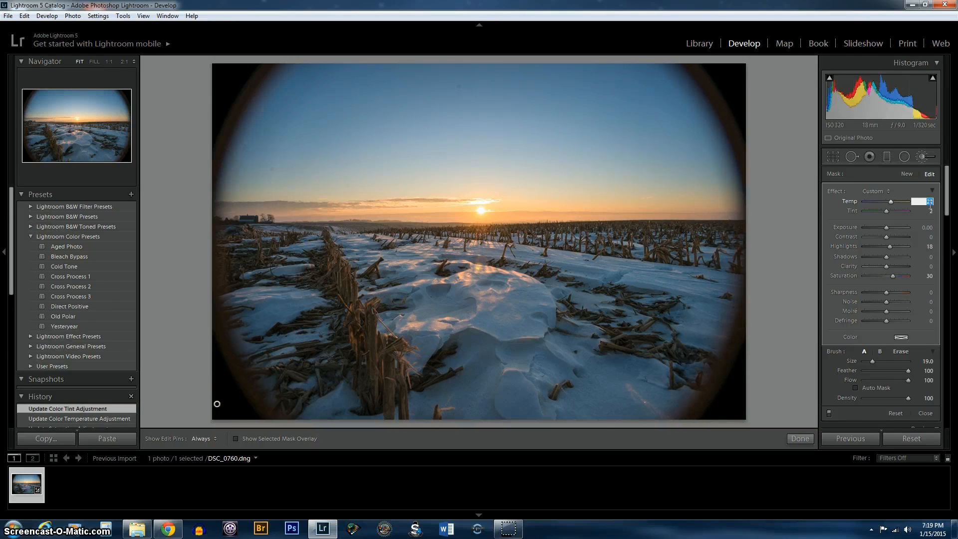
pyautogui.click(781, 270)
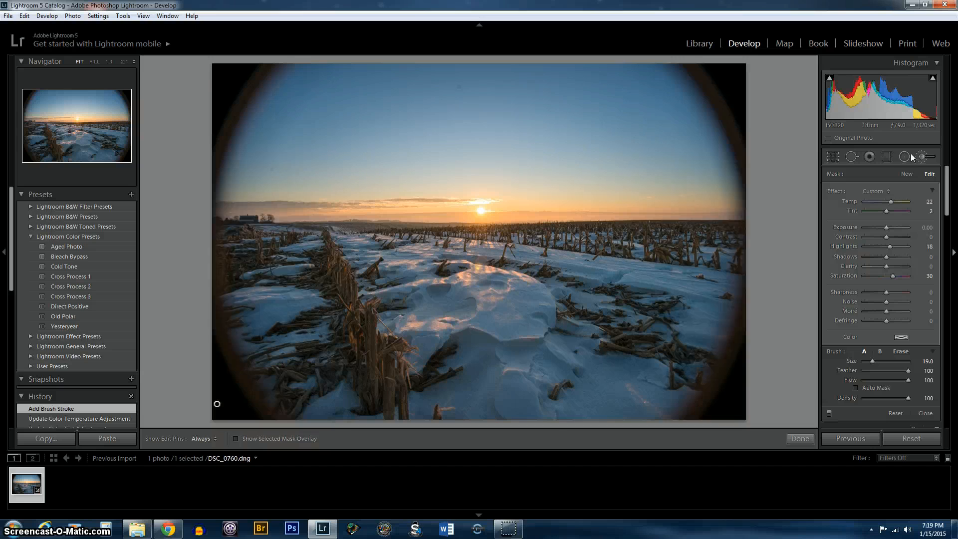
# Add a straight Graduated Filter from the photo's upper edge down to the horizon and set its temperature to -10
pyautogui.click(887, 157)
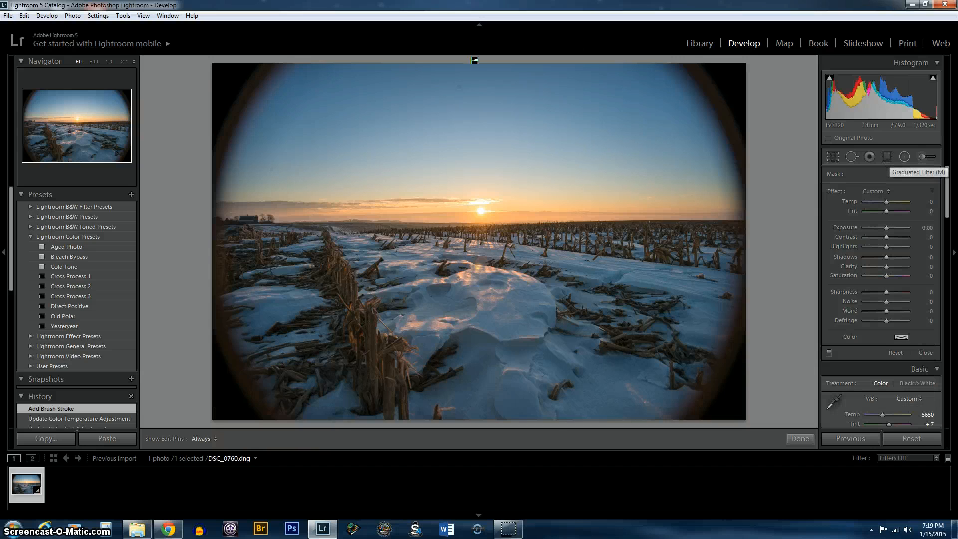
pyautogui.moveTo(474, 60)
pyautogui.mouseDown()
pyautogui.moveTo(482, 168)
pyautogui.moveTo(472, 228)
pyautogui.mouseUp()
pyautogui.press('shift')
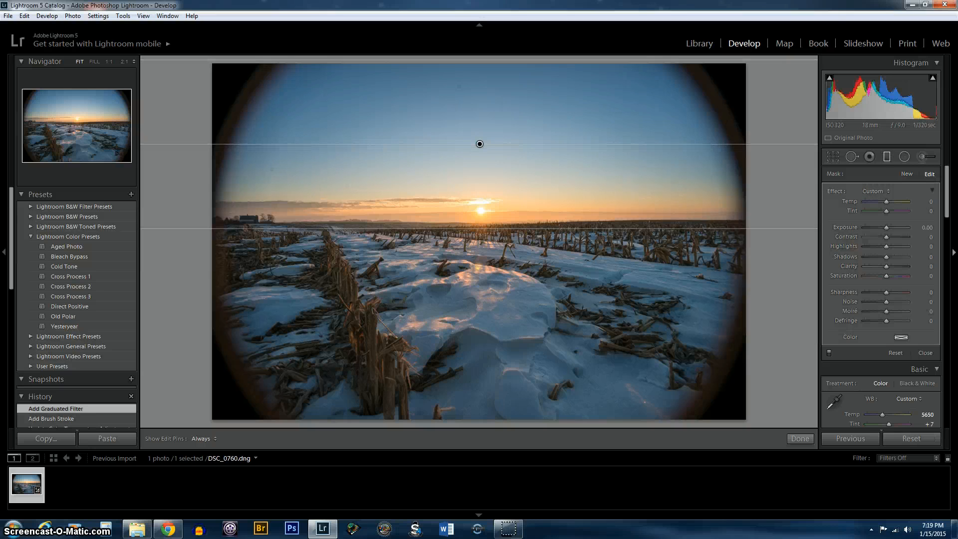
pyautogui.click(925, 201)
pyautogui.write('-10')
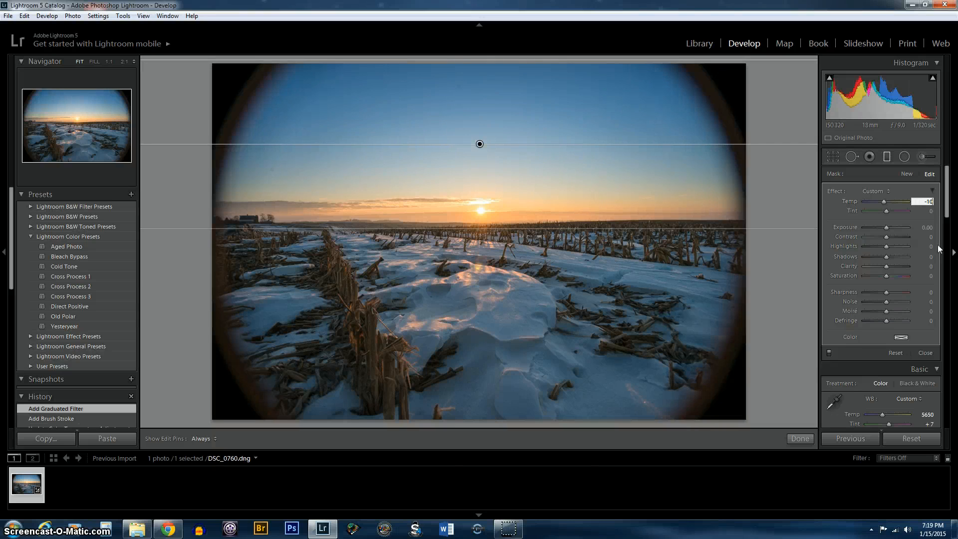
# Set the sky graduated filter's exposure to -0.10, saturation to 10 and contrast to 10, and finish editing it
pyautogui.click(927, 227)
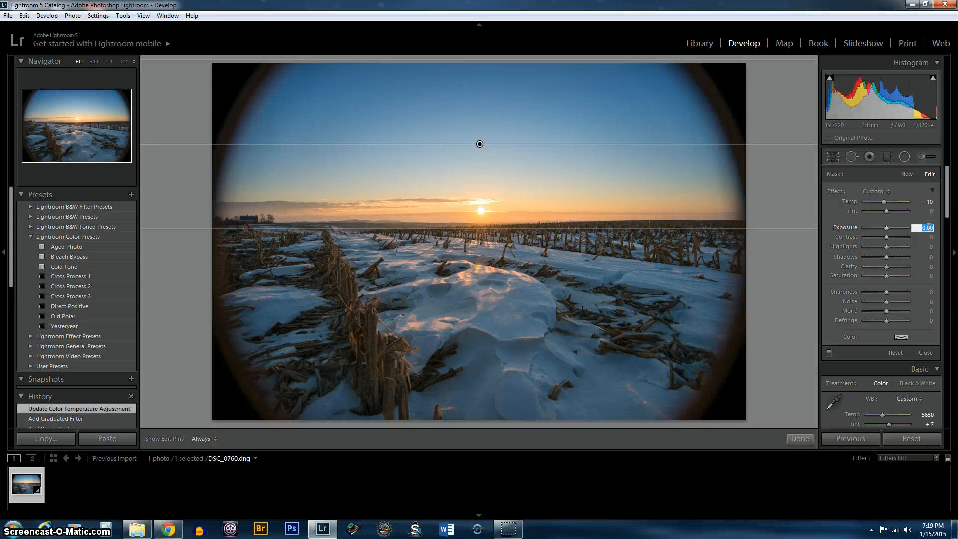
pyautogui.write('-0.10')
pyautogui.click(925, 277)
pyautogui.write('10')
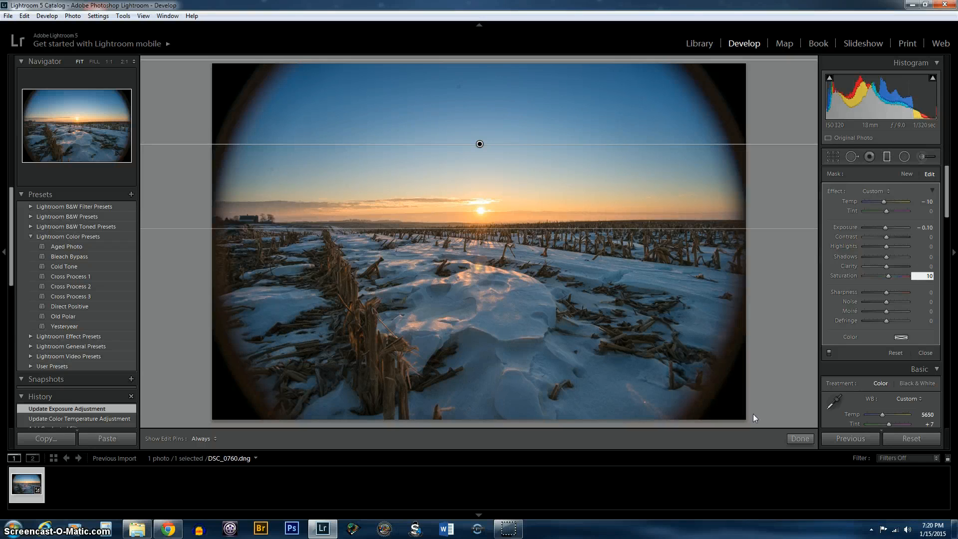
pyautogui.click(929, 237)
pyautogui.write('10')
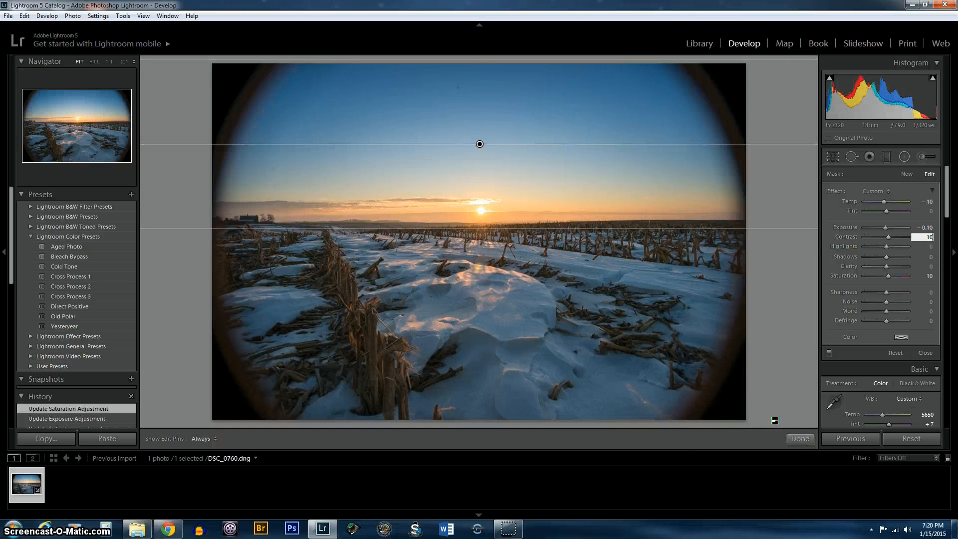
pyautogui.click(798, 437)
# Set the blue hue to +4 and the blue saturation to +5 in the colour adjustments
pyautogui.scroll(-6, 891, 304)
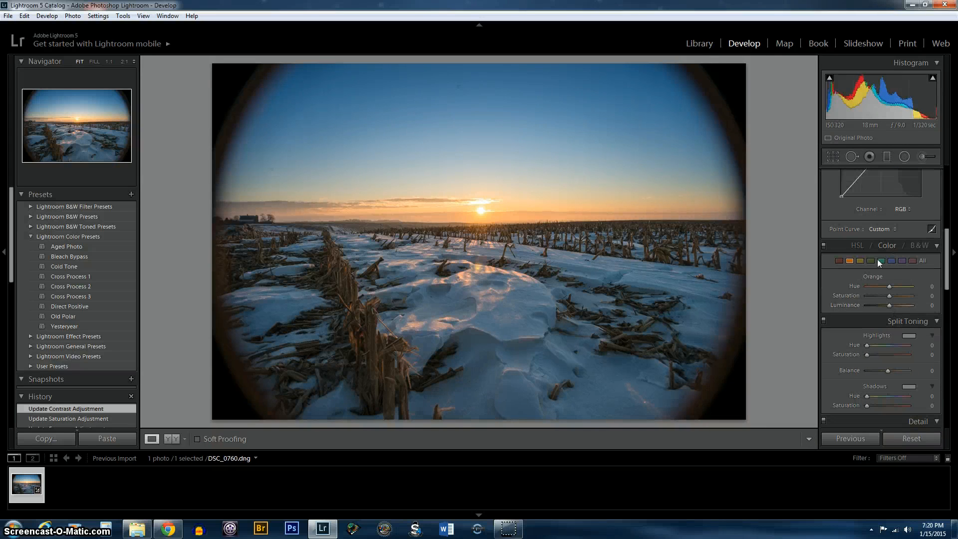
pyautogui.click(891, 260)
pyautogui.click(931, 286)
pyautogui.write('5')
pyautogui.press('Down')
pyautogui.press('Tab')
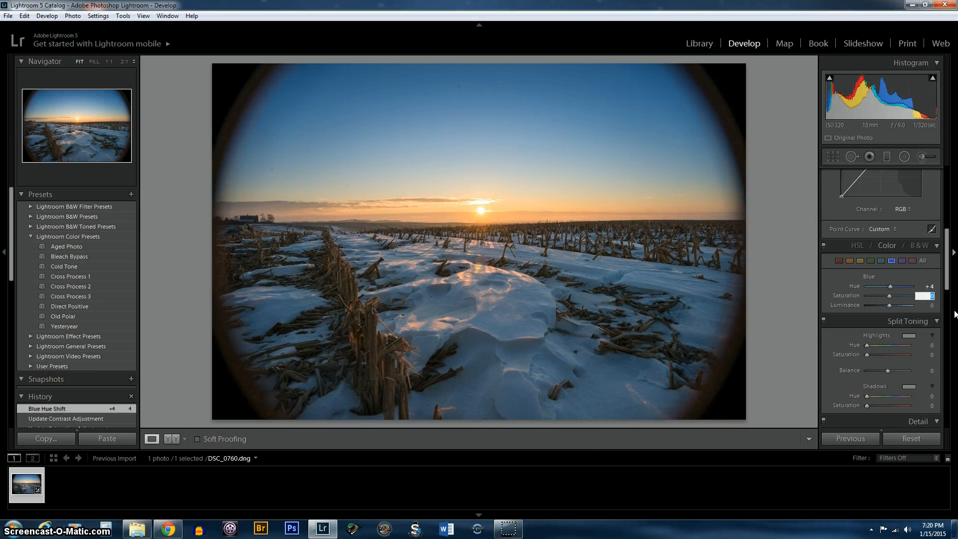
pyautogui.write('5')
# Set the aqua saturation to -25 and the aqua hue to +15 in the colour adjustments
pyautogui.click(881, 260)
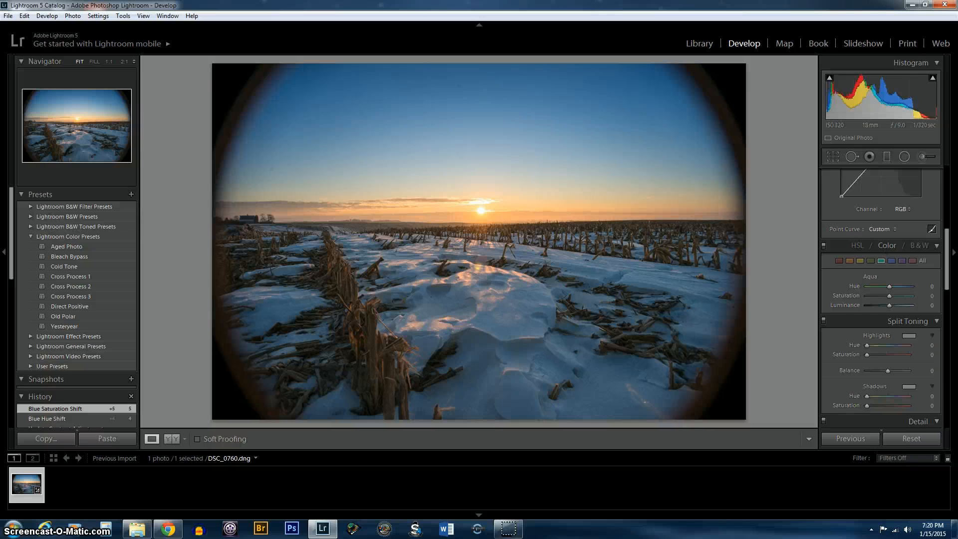
pyautogui.click(923, 298)
pyautogui.click(932, 296)
pyautogui.write('- 25')
pyautogui.click(929, 287)
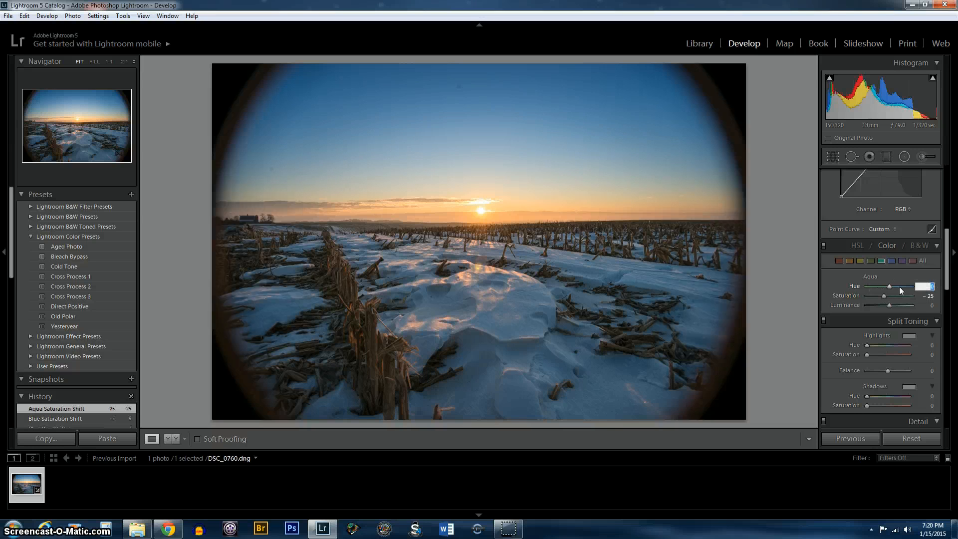
pyautogui.write('15')
# Reduce the green saturation to -25 in the colour adjustments
pyautogui.click(870, 260)
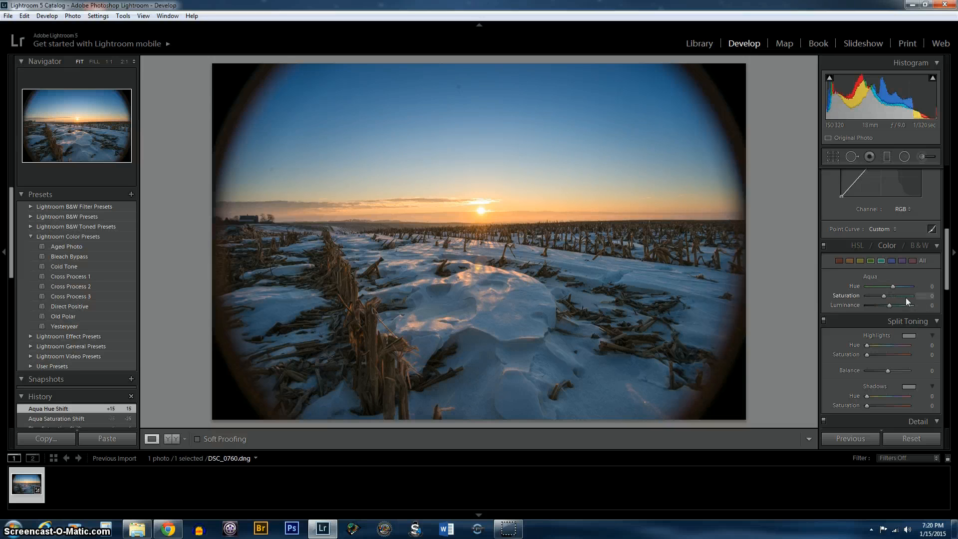
pyautogui.click(928, 296)
pyautogui.click(888, 296)
pyautogui.moveTo(860, 295)
pyautogui.mouseDown()
pyautogui.moveTo(899, 294)
pyautogui.moveTo(862, 295)
pyautogui.mouseUp()
pyautogui.click(925, 295)
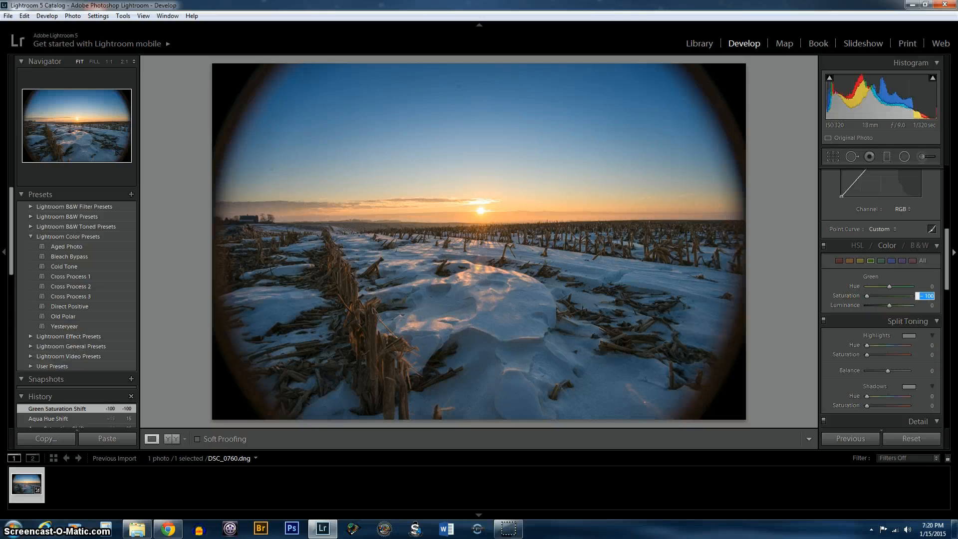
pyautogui.write('0')
pyautogui.press('BackSpace')
pyautogui.write('-25')
# Set the yellow hue to -16 and shift the orange hue slightly in the negative direction
pyautogui.click(859, 260)
pyautogui.moveTo(890, 286); pyautogui.dragTo(887, 286)
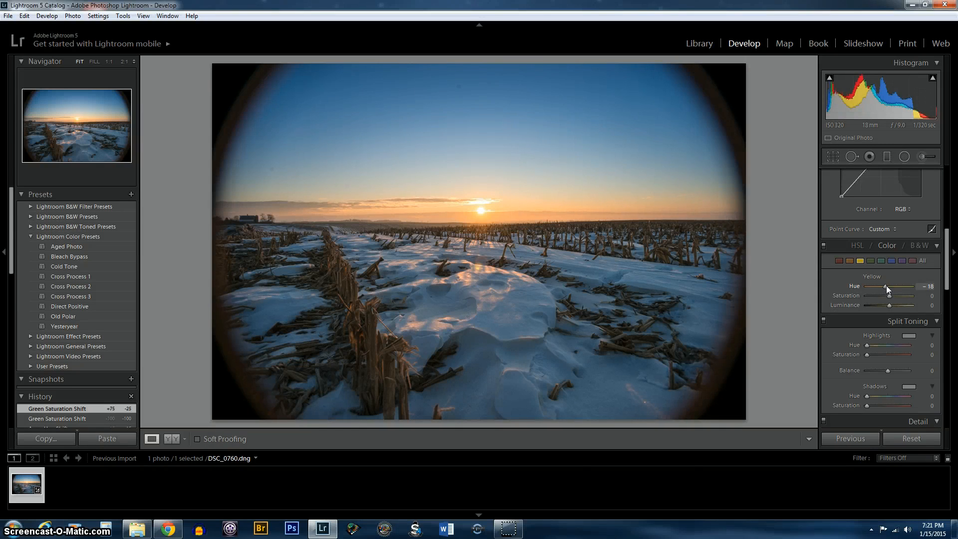
pyautogui.moveTo(886, 285); pyautogui.dragTo(884, 285)
# Set the red hue to -11 and the red saturation to +5 in the colour adjustments
pyautogui.click(839, 260)
pyautogui.click(924, 296)
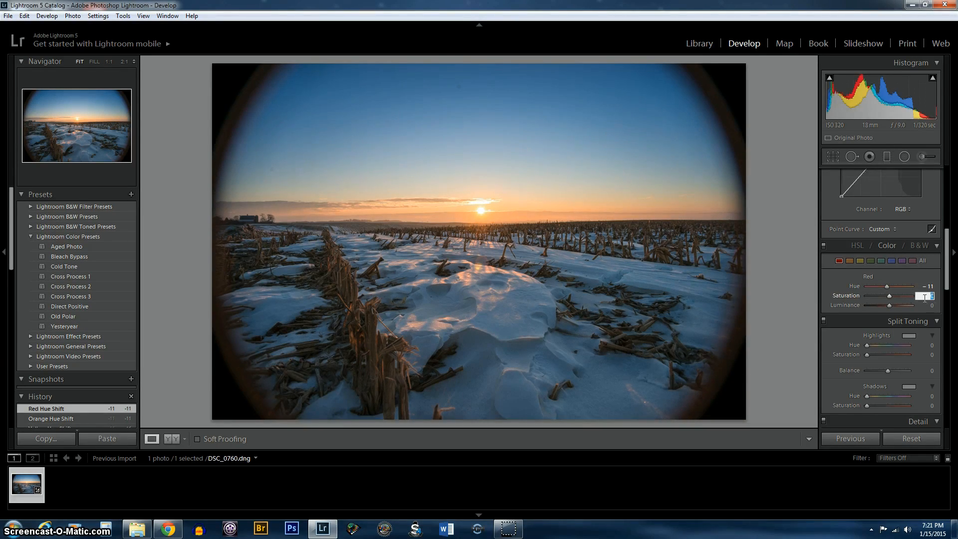
pyautogui.write('5')
pyautogui.press('Return')
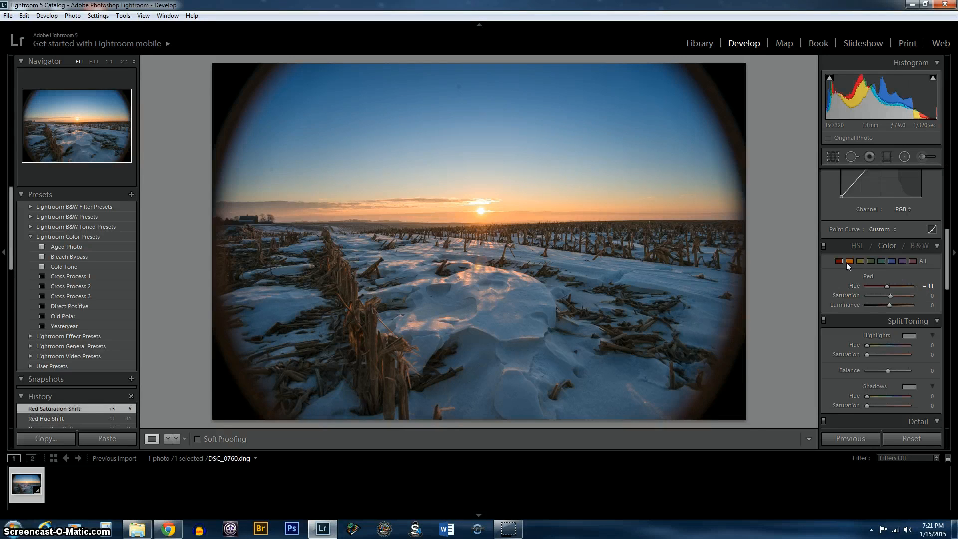
# Set the orange saturation to +3 and the yellow saturation to +2 in the colour adjustments
pyautogui.click(924, 296)
pyautogui.write('3')
pyautogui.click(860, 262)
pyautogui.click(924, 296)
pyautogui.write('2')
pyautogui.press('Return')
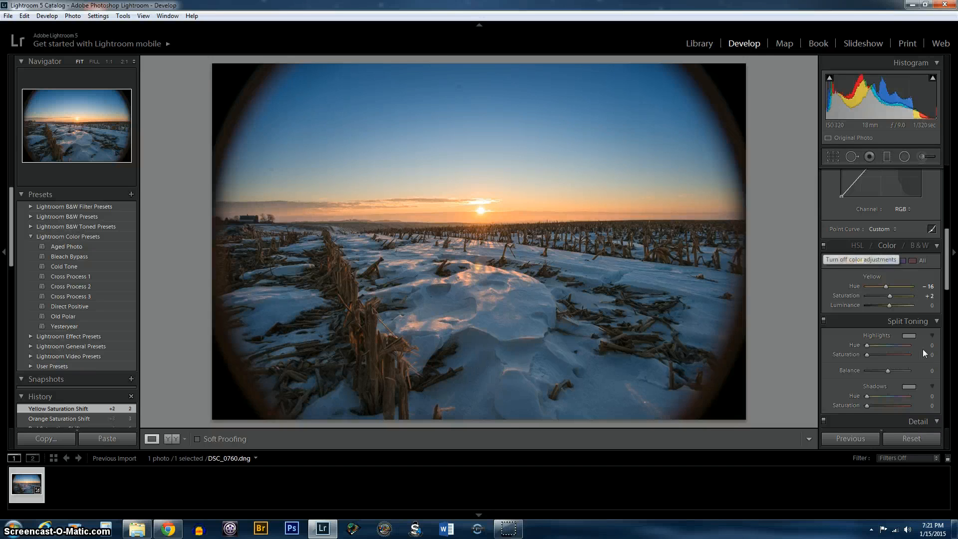
# Try a purple hue shift of -53 and return the purple hue to 0
pyautogui.click(903, 261)
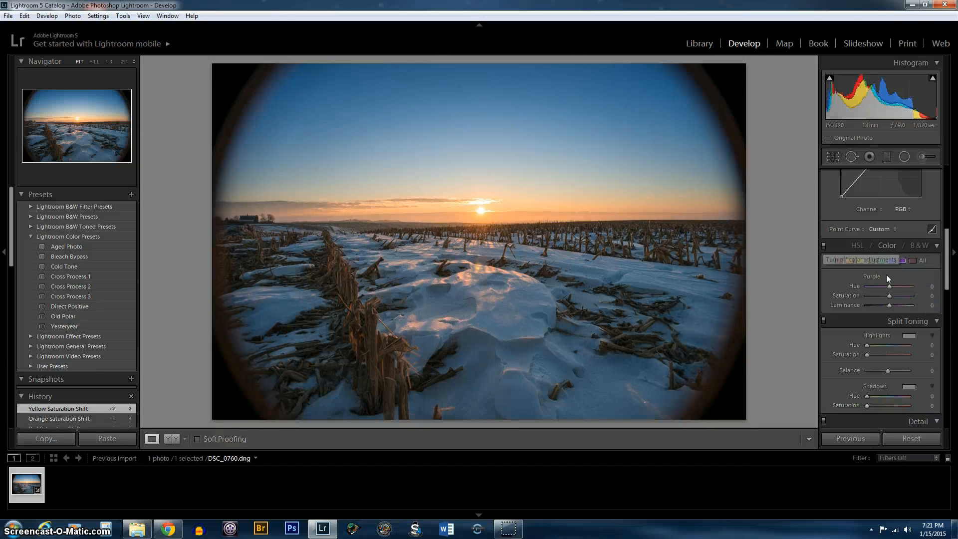
pyautogui.moveTo(889, 287)
pyautogui.mouseDown()
pyautogui.moveTo(853, 286)
pyautogui.moveTo(888, 286)
pyautogui.mouseUp()
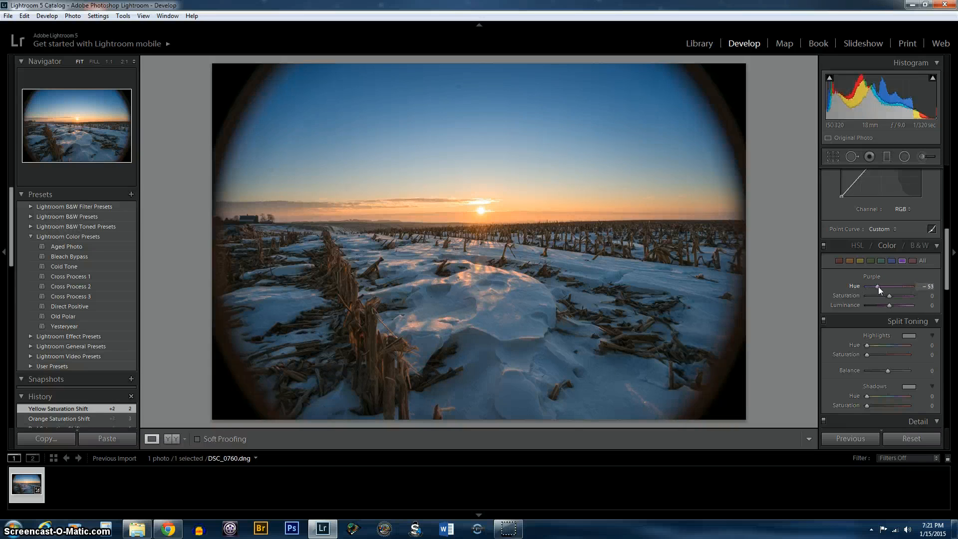
pyautogui.click(922, 286)
pyautogui.write('0')
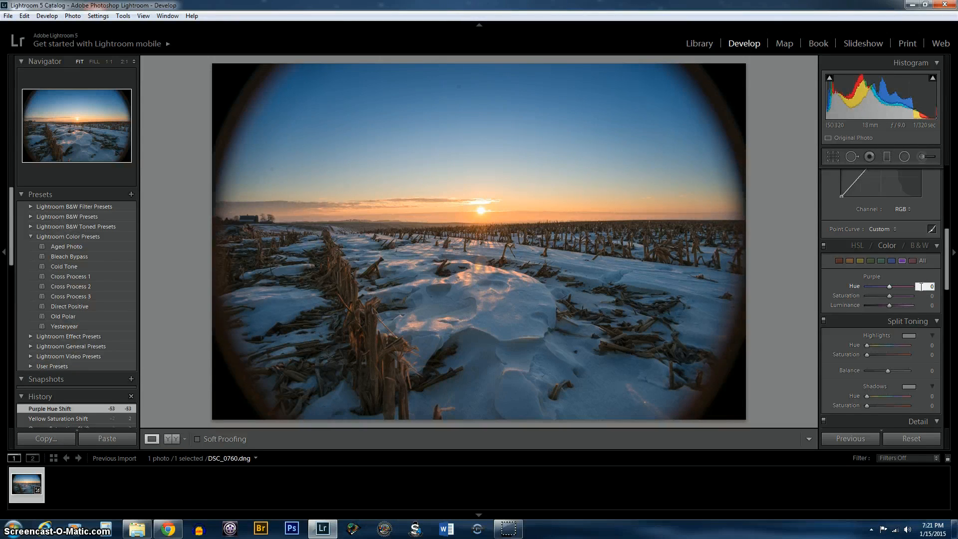
# Compare the photo with and without the colour adjustments by turning them off and on repeatedly
pyautogui.click(822, 245)
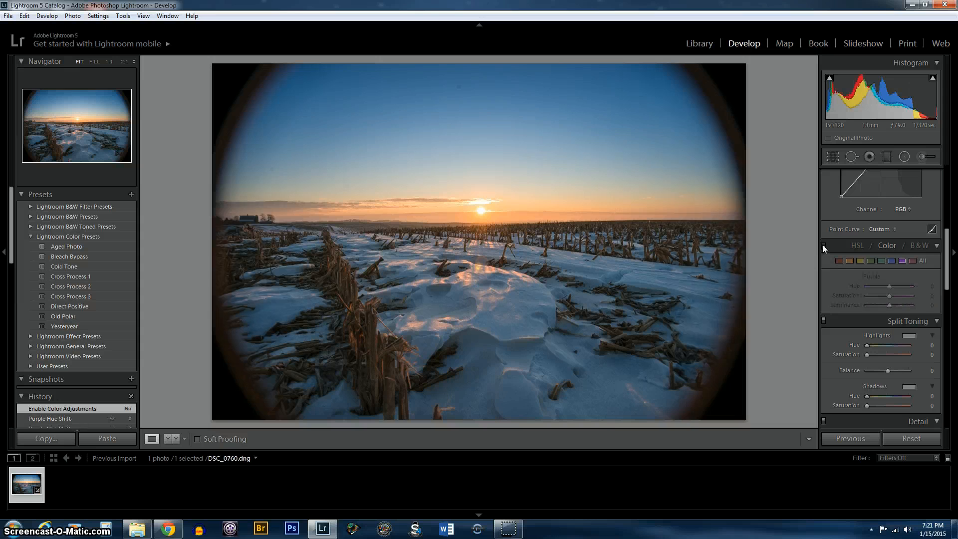
pyautogui.click(823, 246)
pyautogui.click(822, 247)
pyautogui.click(823, 248)
pyautogui.click(823, 248)
pyautogui.click(823, 246)
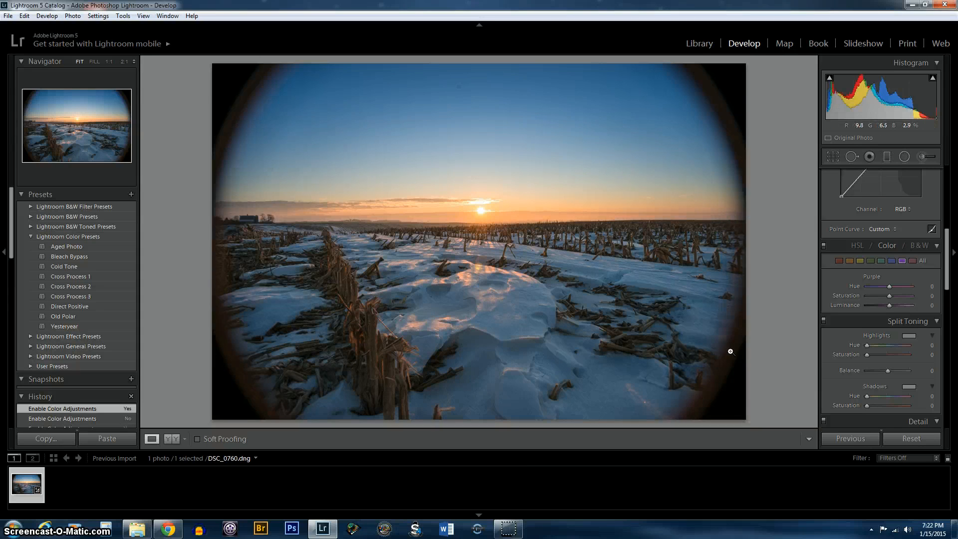
# Fine-tune the black point and white point at the two ends of the RGB tone curve
pyautogui.scroll(5, 896, 319)
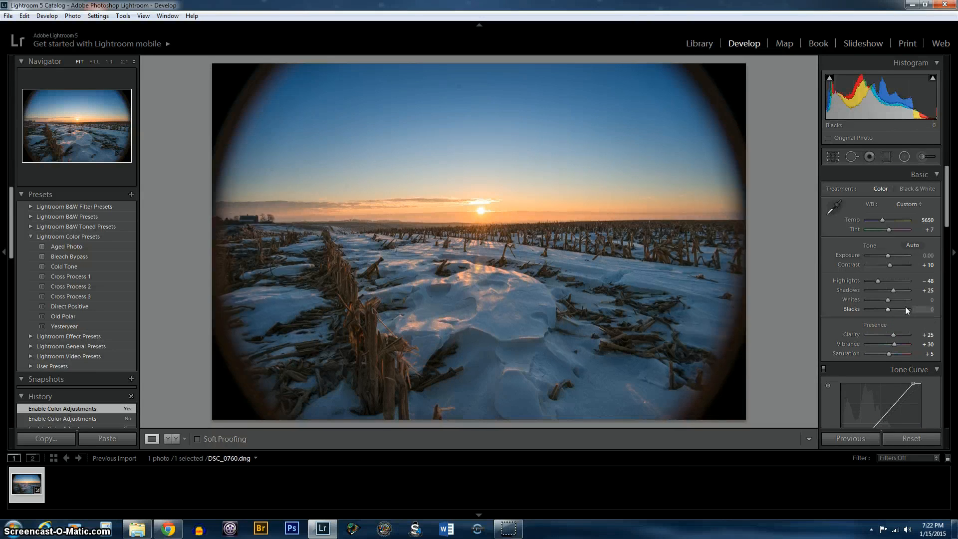
pyautogui.scroll(-3, 905, 306)
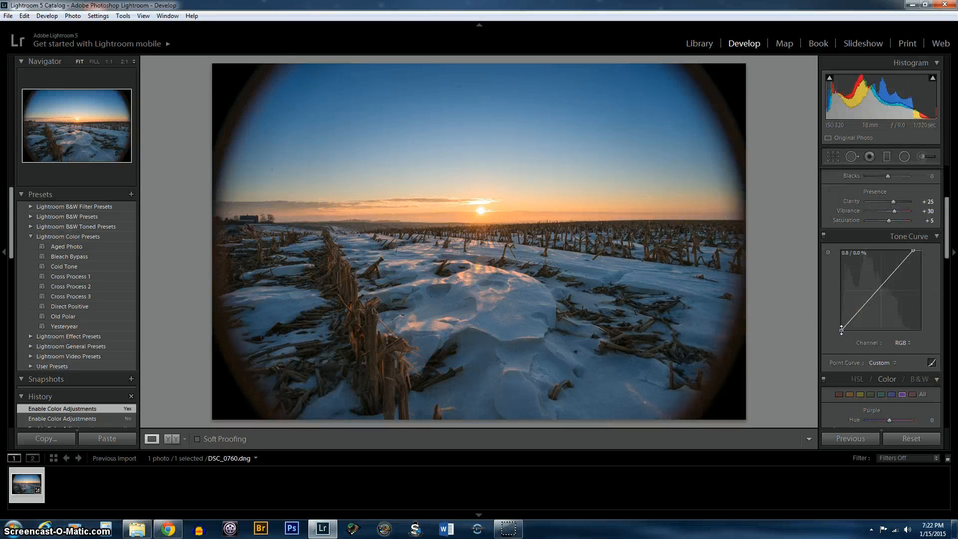
pyautogui.moveTo(841, 329); pyautogui.dragTo(841, 330)
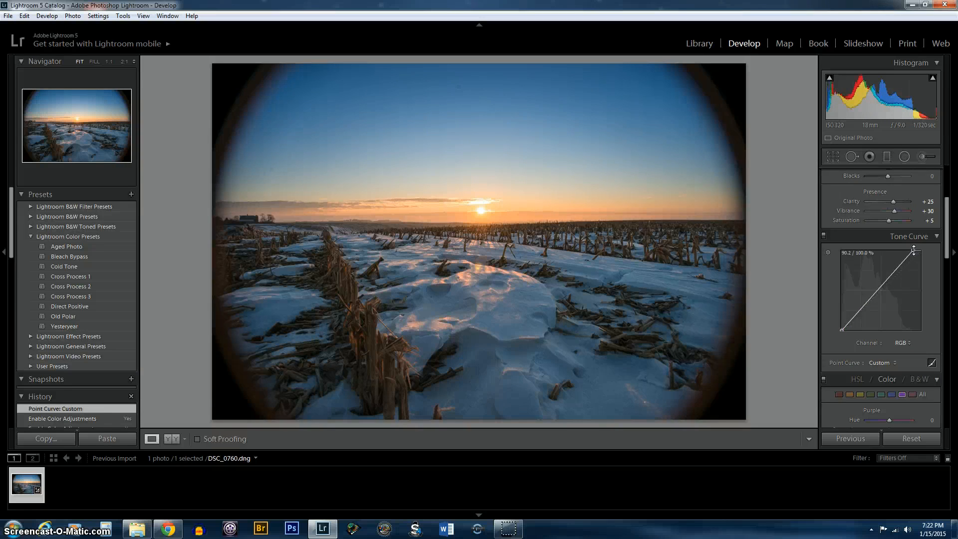
pyautogui.moveTo(913, 249); pyautogui.dragTo(912, 251)
# Reopen the foreground Adjustment Brush mask and set its clarity to 10
pyautogui.scroll(3, 873, 259)
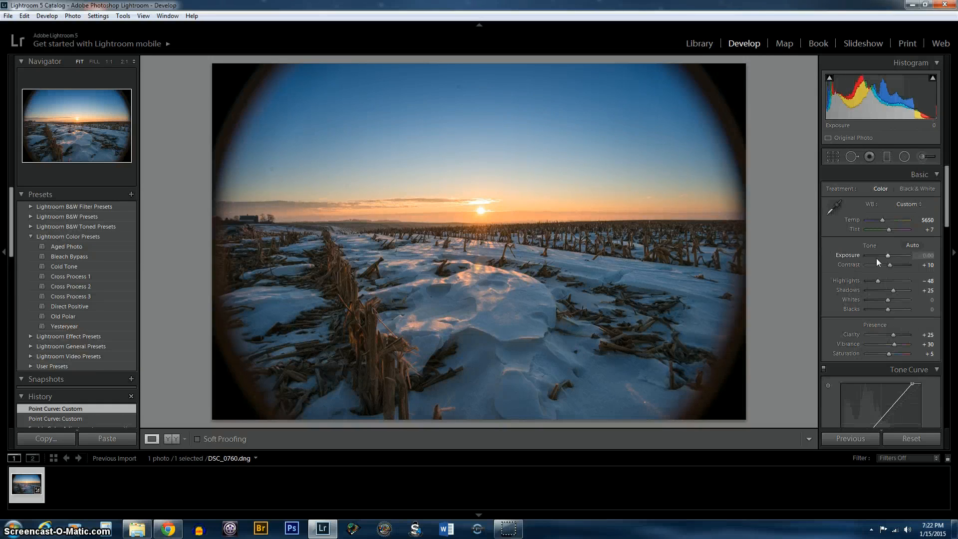
pyautogui.click(923, 157)
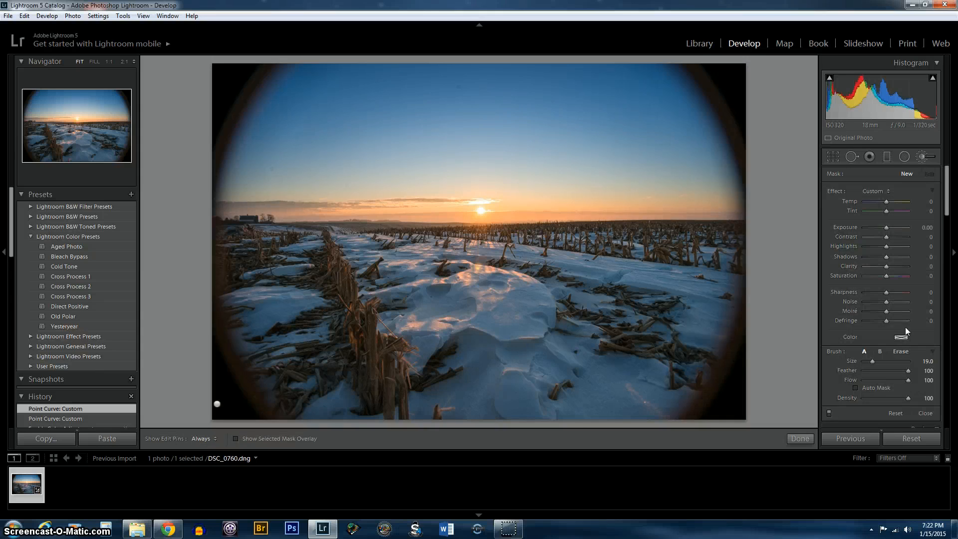
pyautogui.click(217, 404)
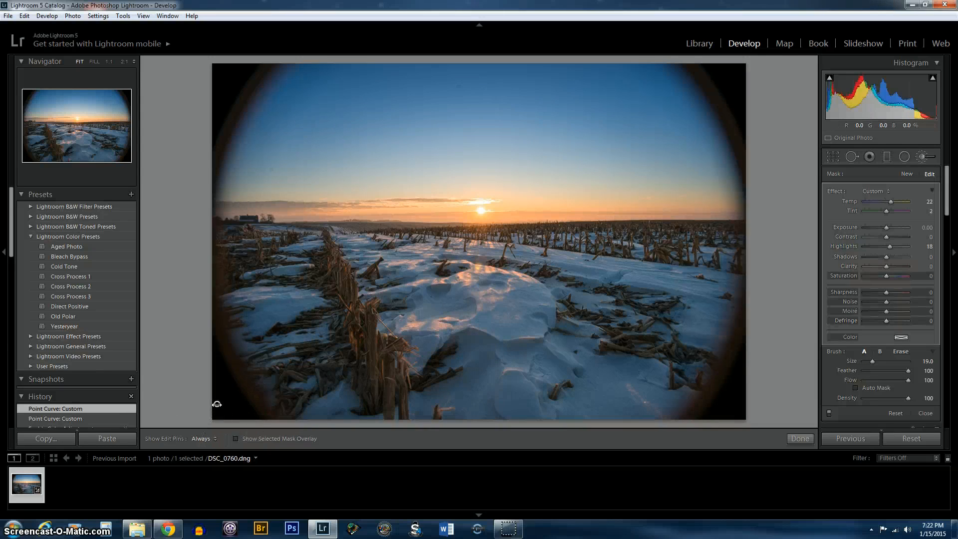
pyautogui.click(931, 266)
pyautogui.write('10')
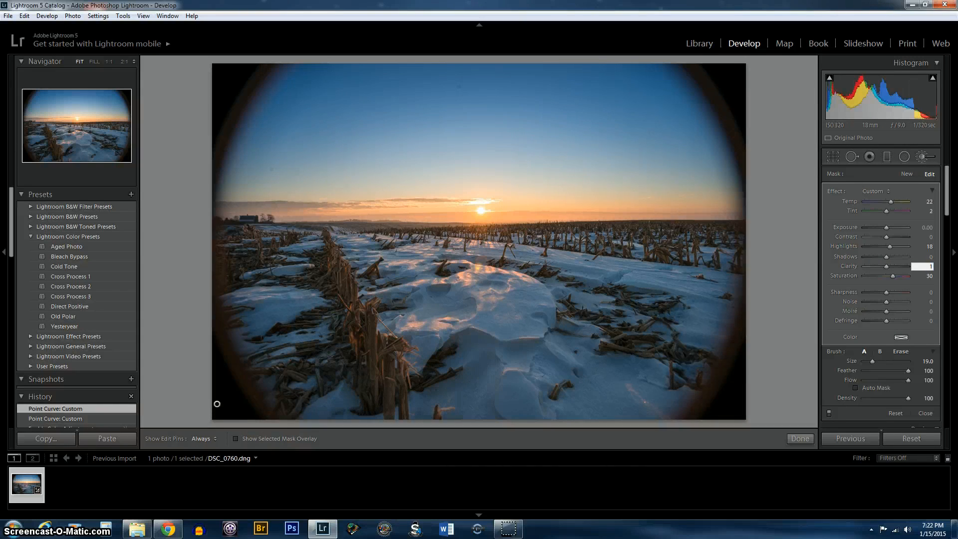
pyautogui.press('BackSpace')
pyautogui.press('BackSpace')
pyautogui.write('7')
pyautogui.press('BackSpace')
pyautogui.write('10')
# Set the foreground brush adjustment's contrast to 5, highlights to 19 and saturation to 35
pyautogui.click(924, 237)
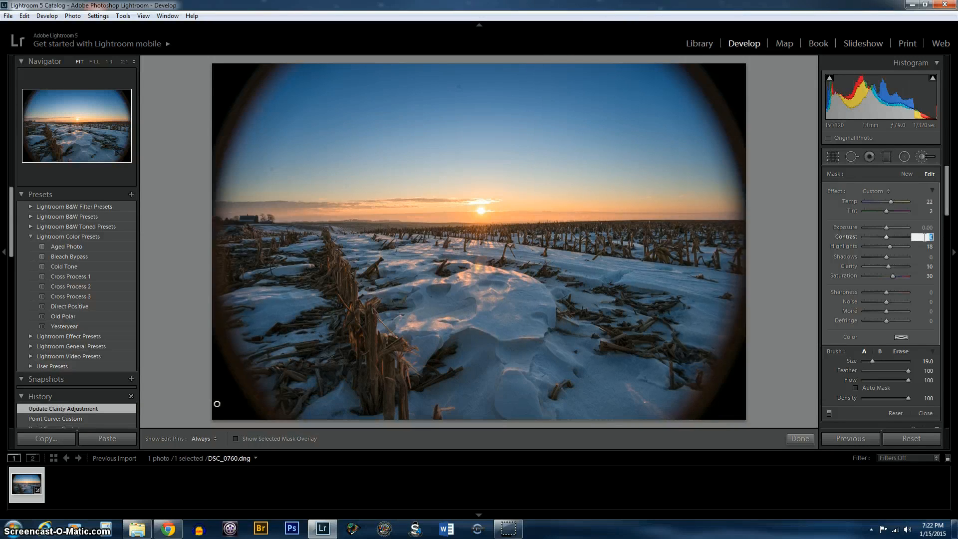
pyautogui.write('5')
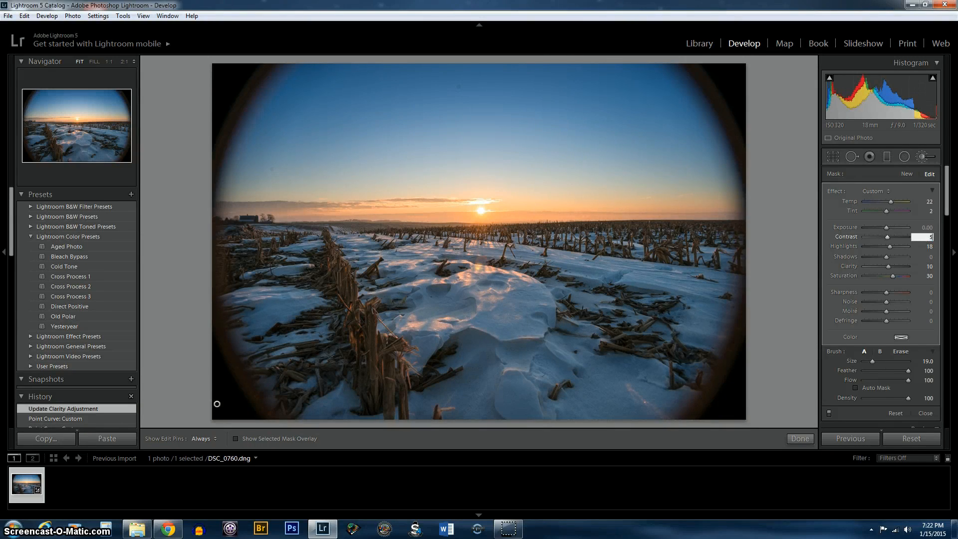
pyautogui.click(925, 246)
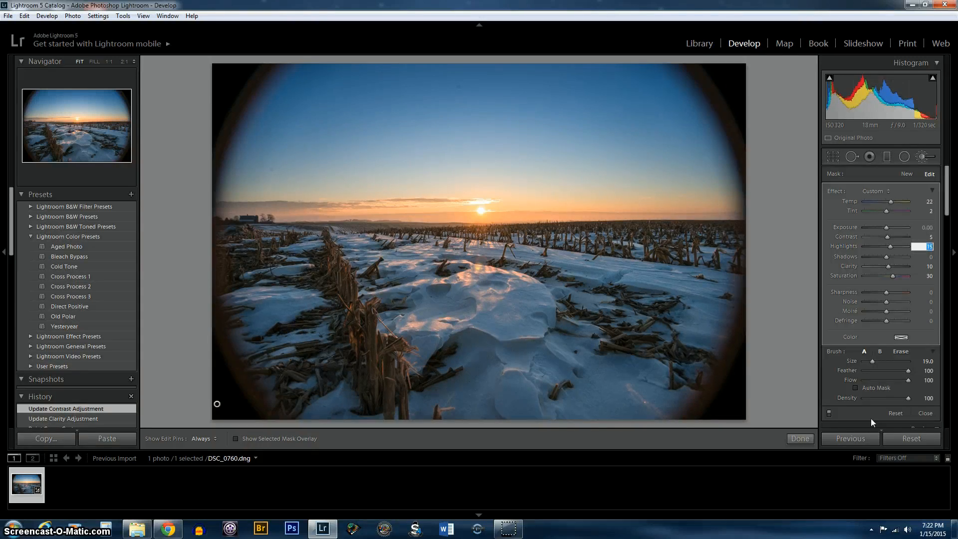
pyautogui.click(928, 277)
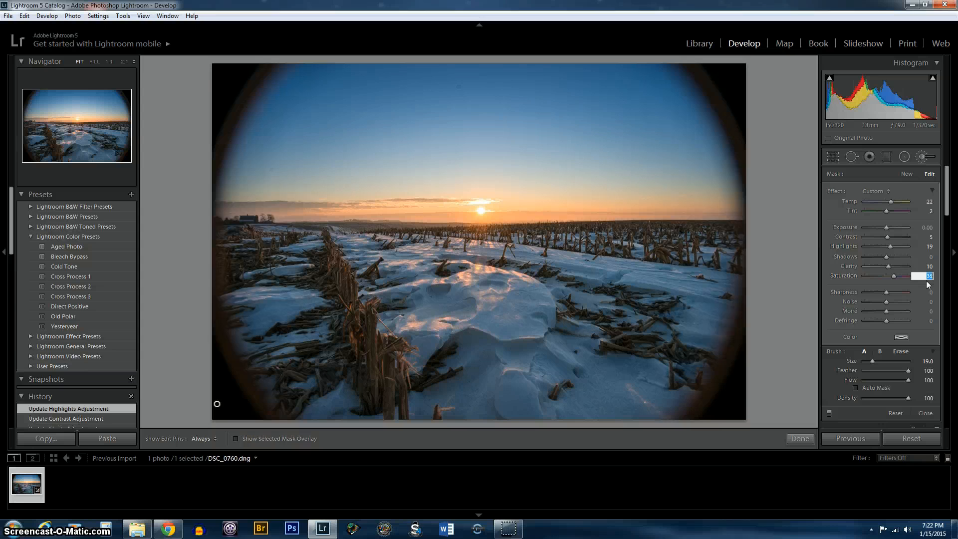
# Warm the foreground brush adjustment to a temperature of 24, raise its tint slightly and finish editing the mask
pyautogui.click(926, 201)
pyautogui.press('Up')
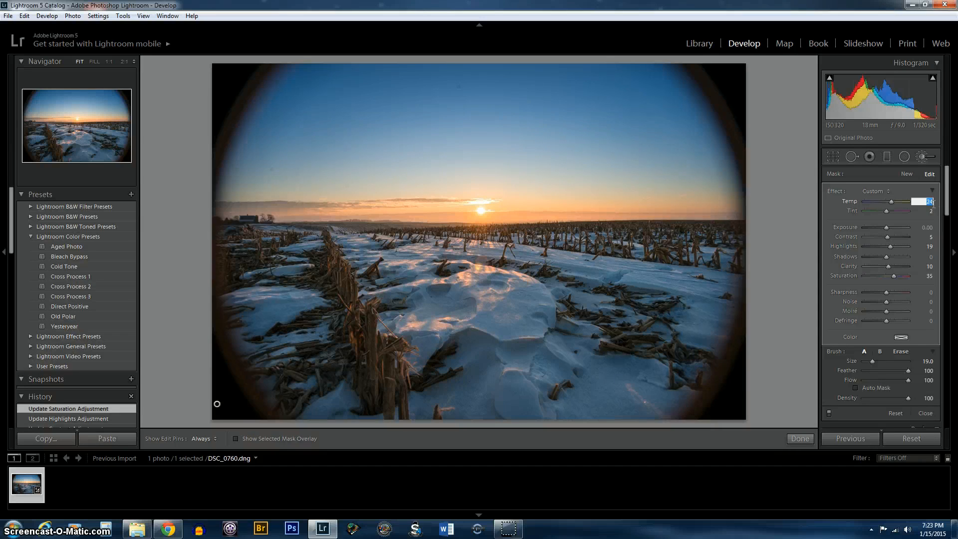
pyautogui.click(927, 211)
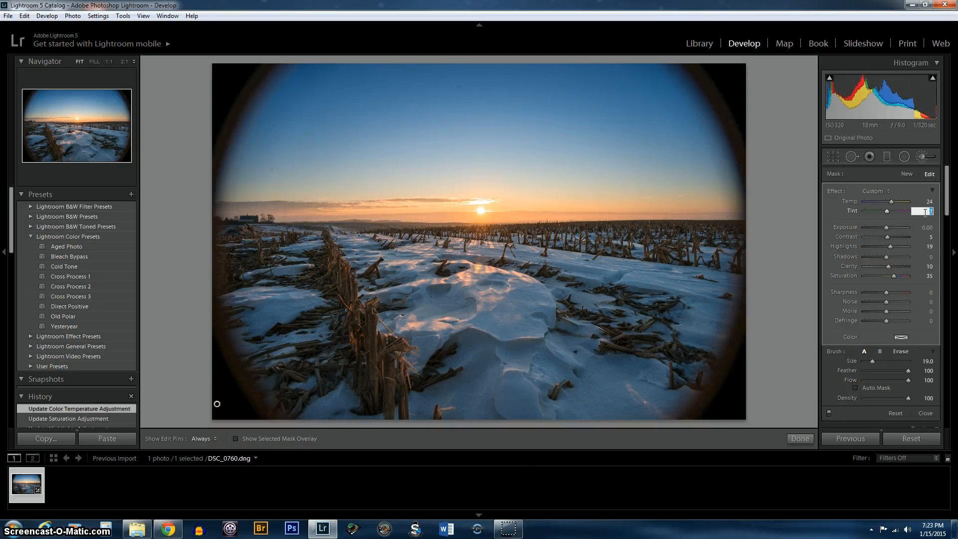
pyautogui.click(800, 437)
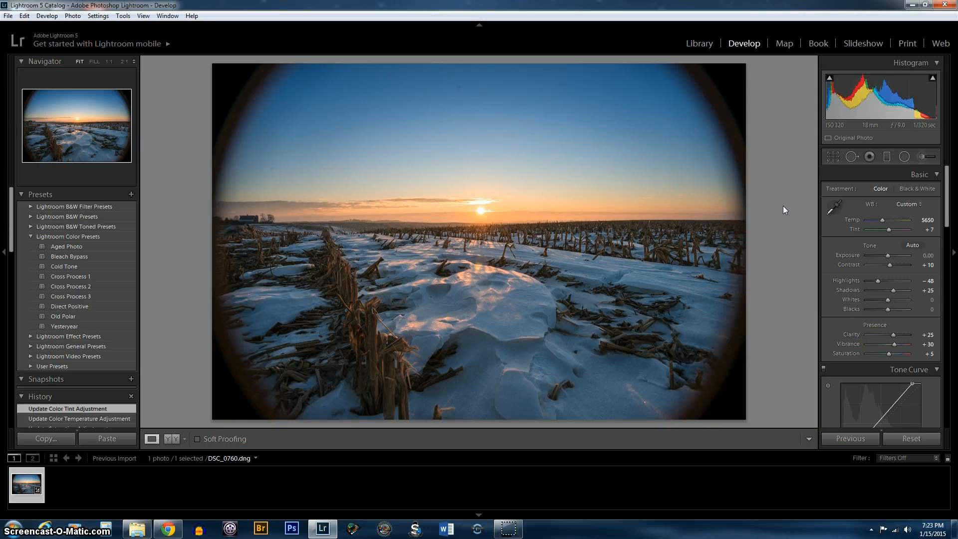
# Compare the edited photo with its unedited state using the before view and by repeatedly resetting all settings and undoing the reset
pyautogui.press('\\')
pyautogui.press('\\')
pyautogui.click(911, 438)
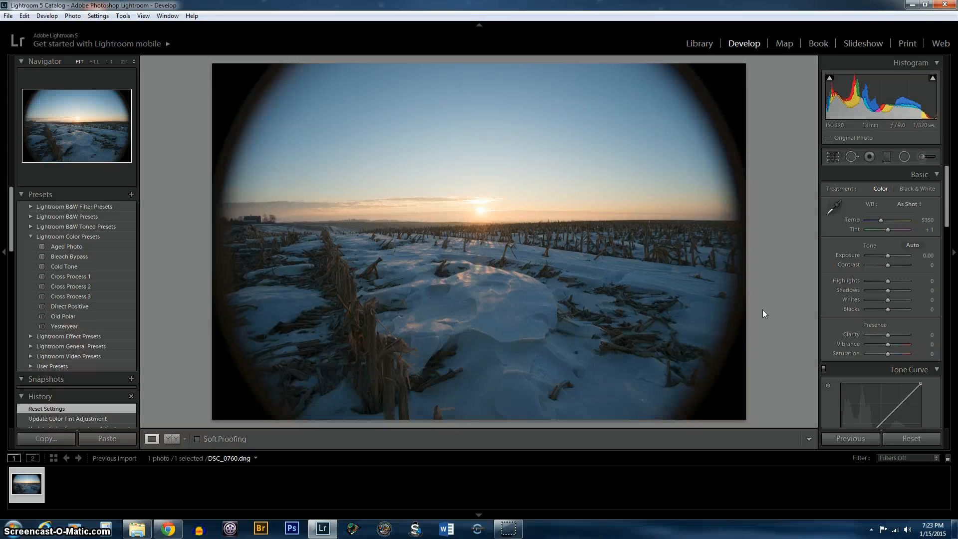
pyautogui.hotkey('ctrl', 'z')
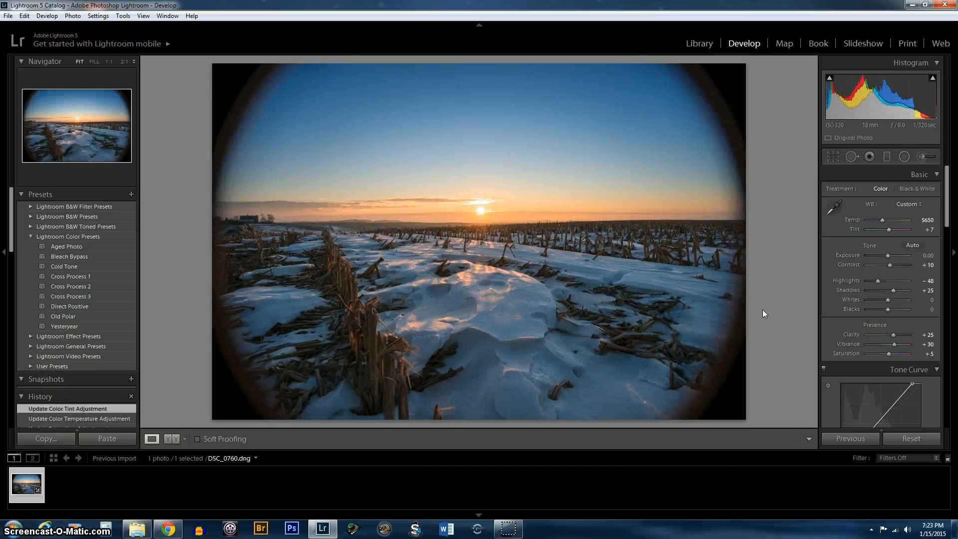
pyautogui.hotkey('ctrl', 'y')
pyautogui.hotkey('ctrl', 'z')
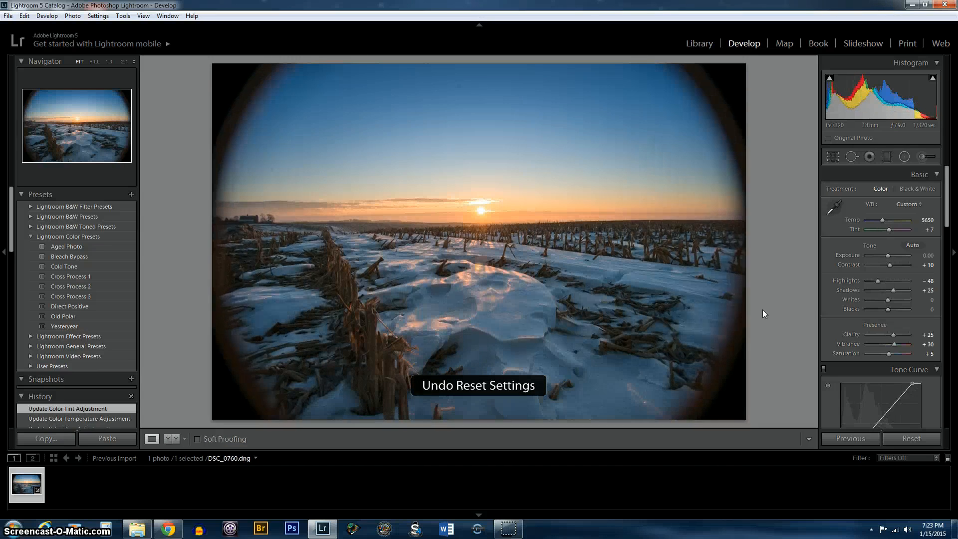
pyautogui.hotkey('ctrl', 'y')
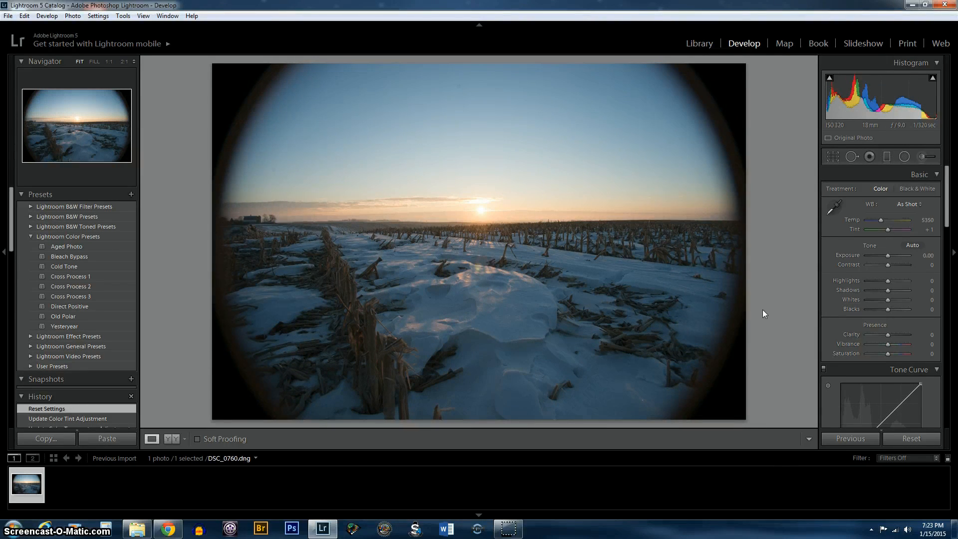
pyautogui.hotkey('ctrl', 'z')
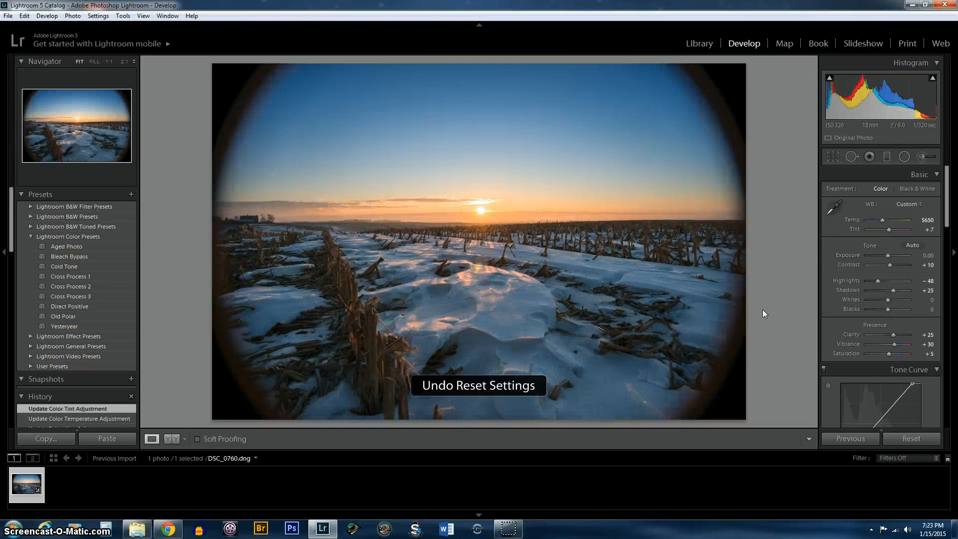